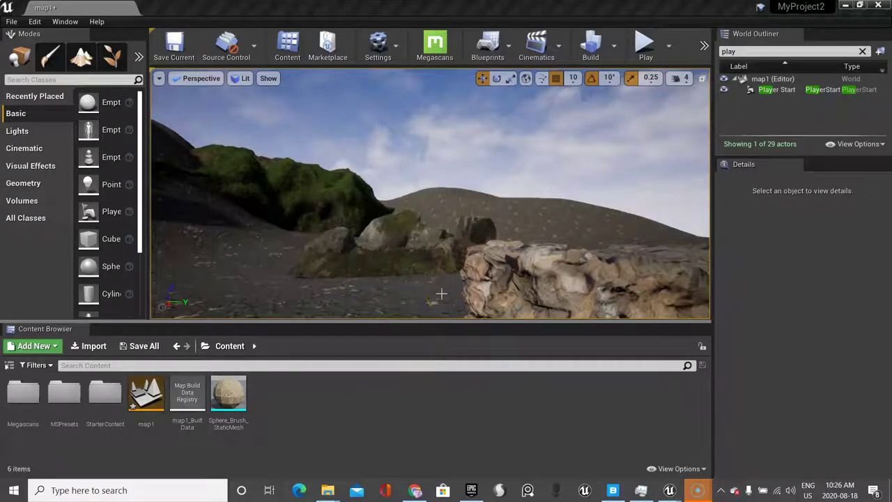
# Clear the World Outliner search and create a folder named materialsfromlevel under map1.
pyautogui.click(428, 290)
pyautogui.moveTo(415, 298); pyautogui.dragTo(106, 343, button='right')
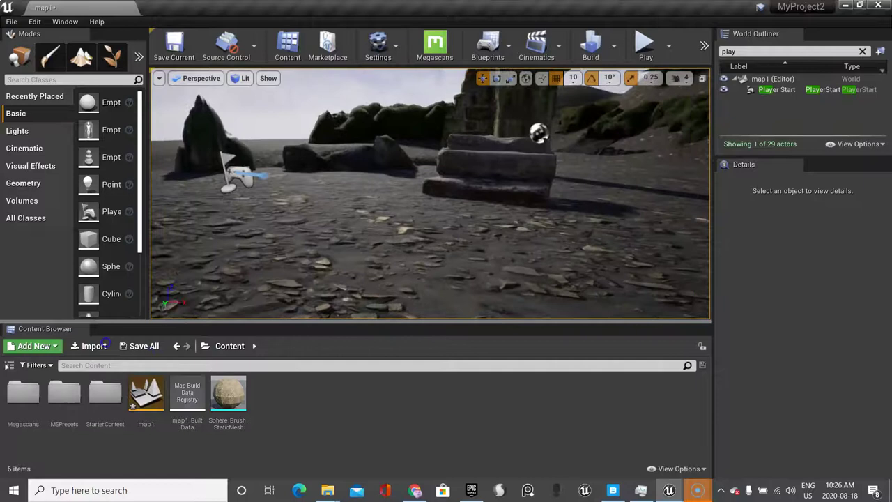
pyautogui.click(863, 51)
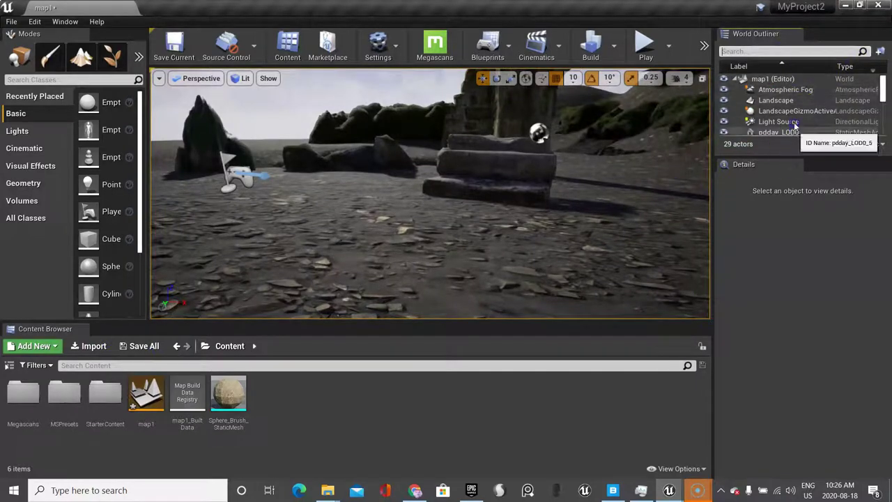
pyautogui.click(761, 55)
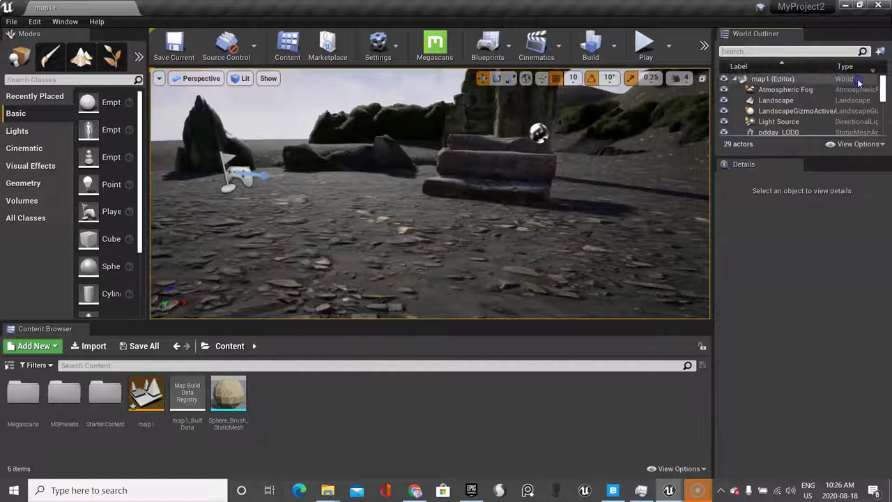
pyautogui.scroll(-1, 862, 84)
pyautogui.scroll(1, 851, 82)
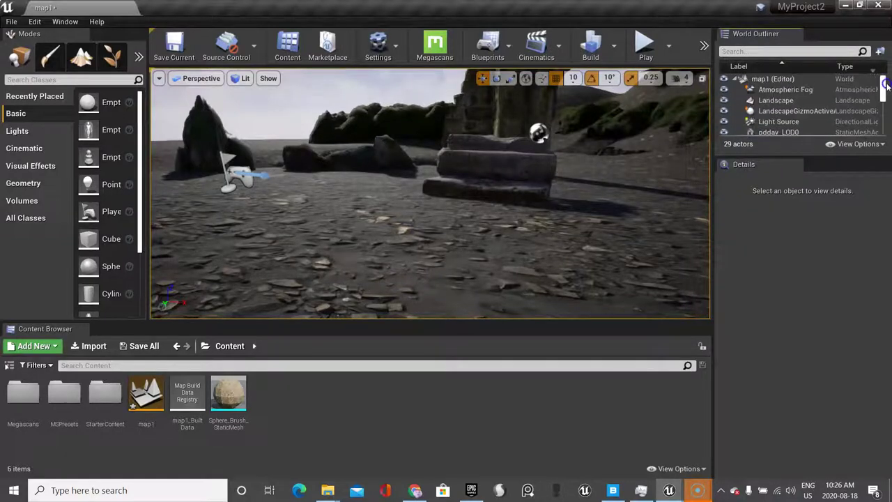
pyautogui.rightClick(822, 82)
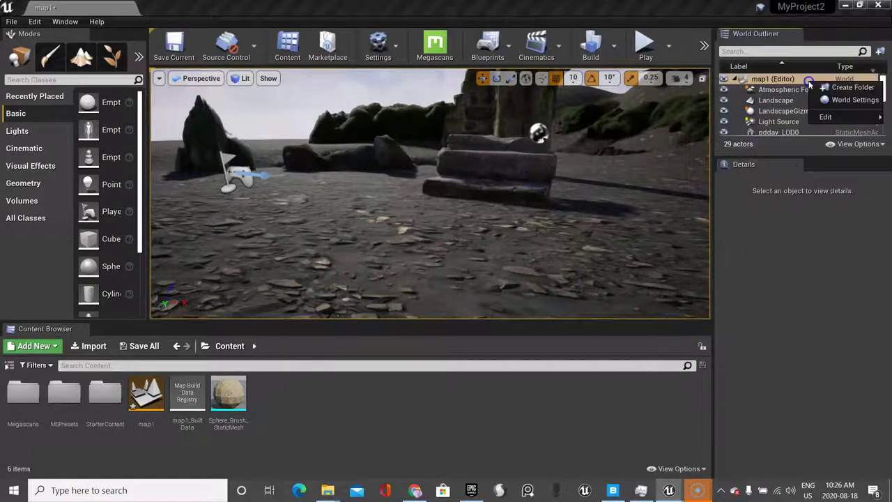
pyautogui.click(823, 86)
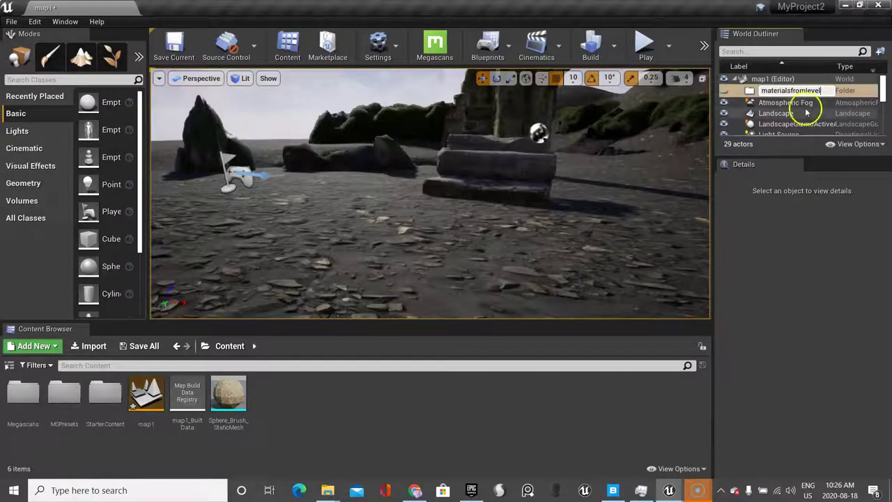
pyautogui.click(800, 124)
# Move the five static meshes pdday_LOD0 through pdday_LOD4 into the materialsfromlevel folder and collapse the folder.
pyautogui.scroll(-2, 800, 119)
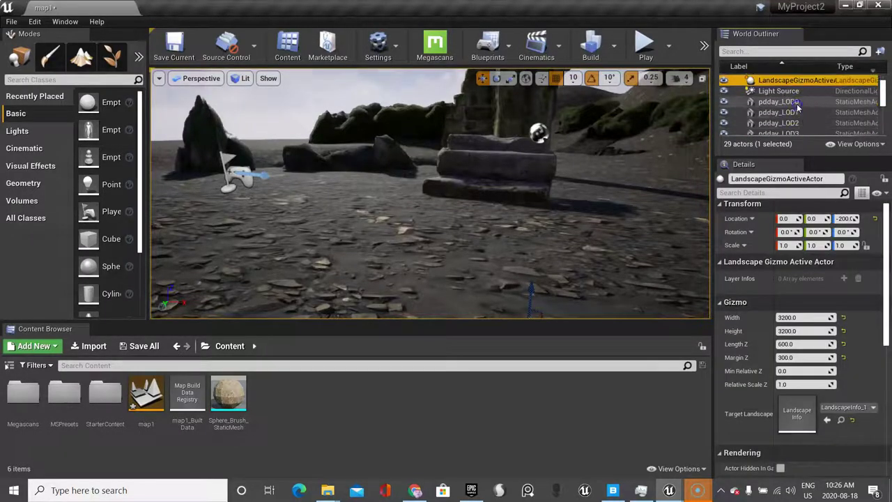
pyautogui.click(795, 102)
pyautogui.moveTo(884, 98); pyautogui.dragTo(886, 100)
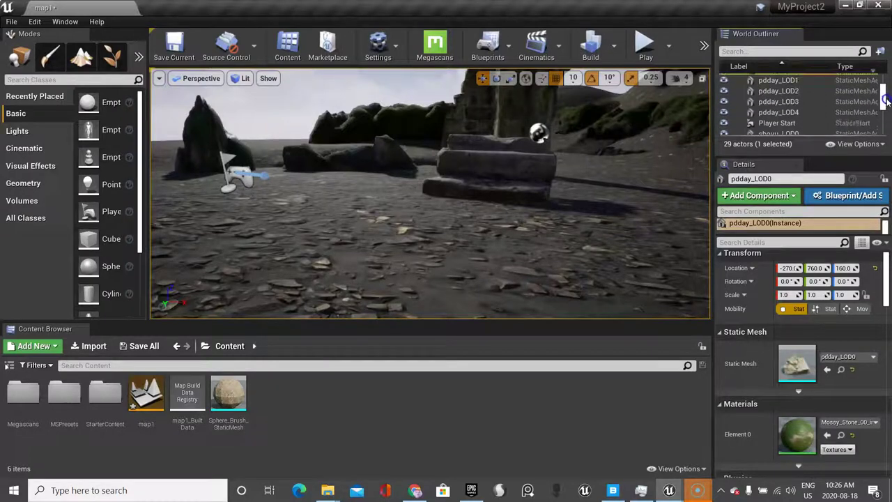
pyautogui.keyDown('ctrl'); pyautogui.click(830, 115); pyautogui.keyUp('ctrl')
pyautogui.scroll(1, 857, 104)
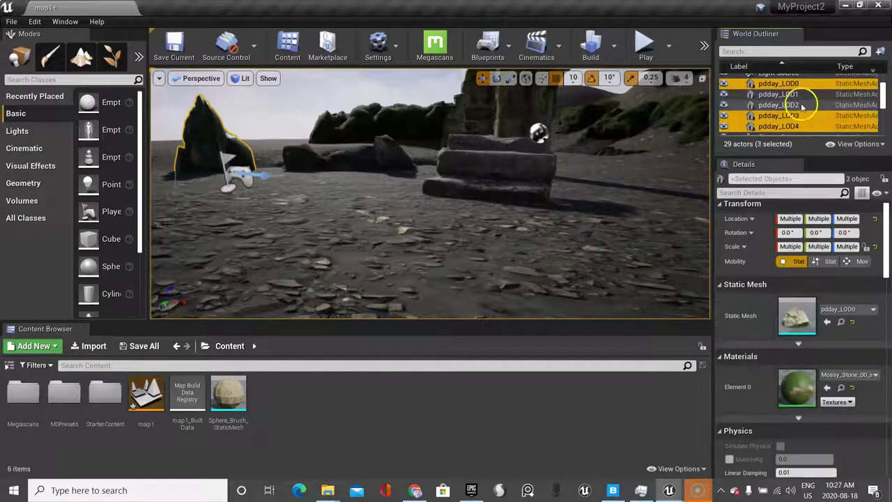
pyautogui.keyDown('shift'); pyautogui.click(805, 117); pyautogui.keyUp('shift')
pyautogui.scroll(2, 817, 108)
pyautogui.moveTo(817, 108); pyautogui.dragTo(795, 78)
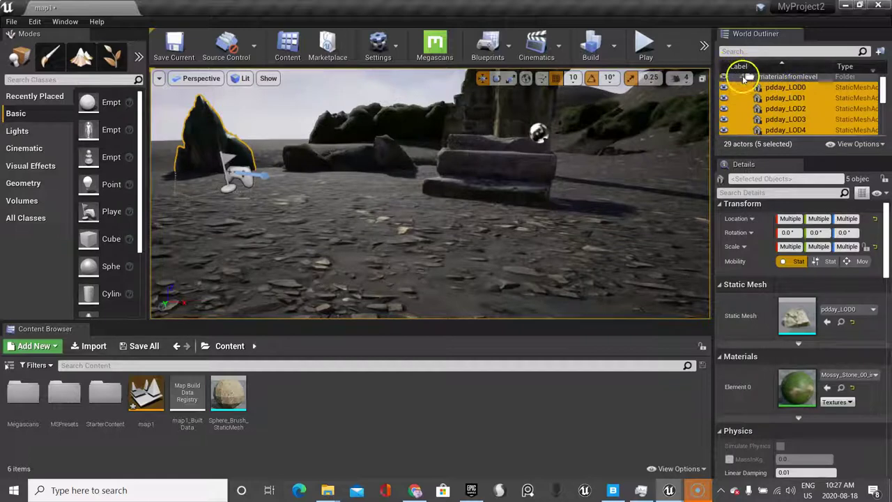
pyautogui.click(741, 76)
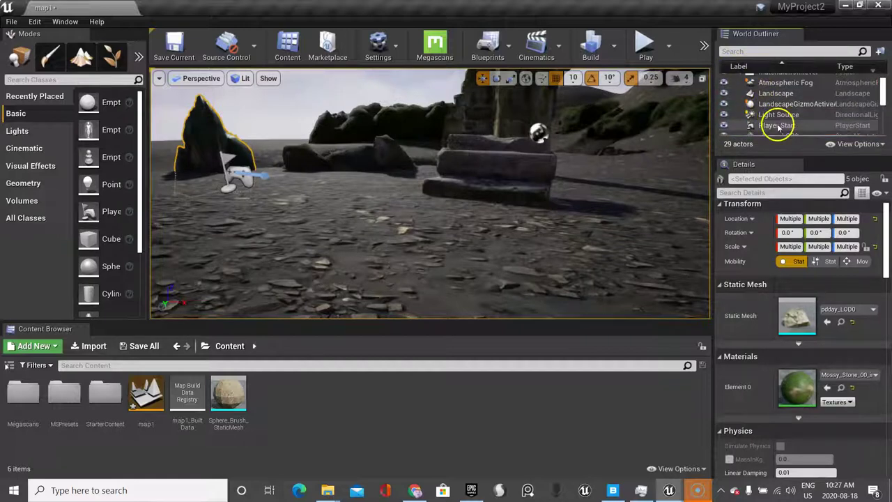
# Search the World Outliner for "player", focus on the Player Start, and raise it to a Z location of about 292.
pyautogui.click(741, 52)
pyautogui.write('player')
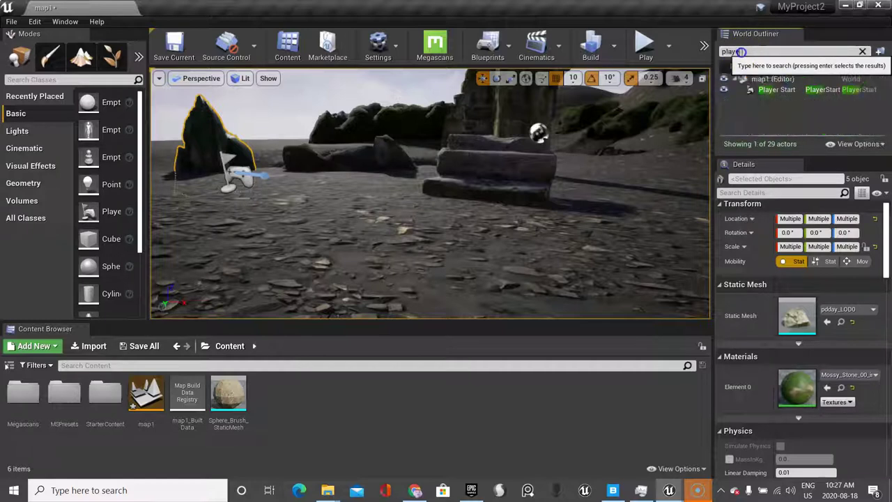
pyautogui.click(774, 89)
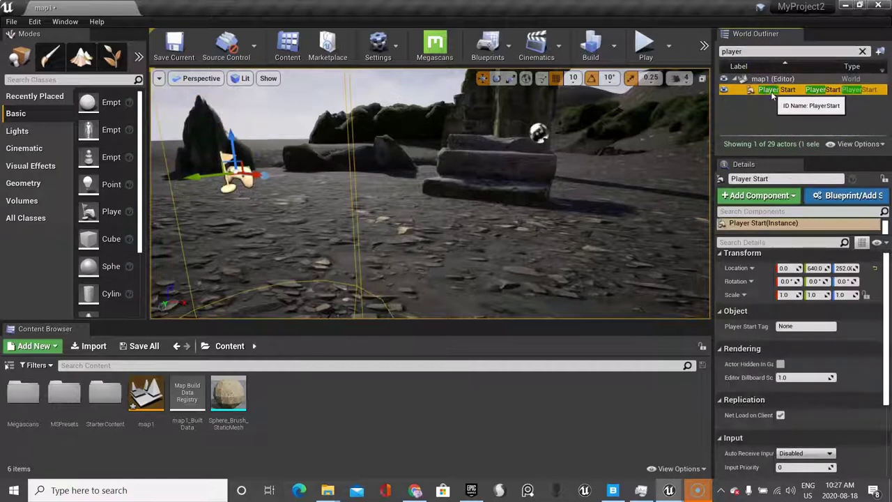
pyautogui.press('f')
pyautogui.scroll(-2, 556, 217)
pyautogui.scroll(3, 555, 216)
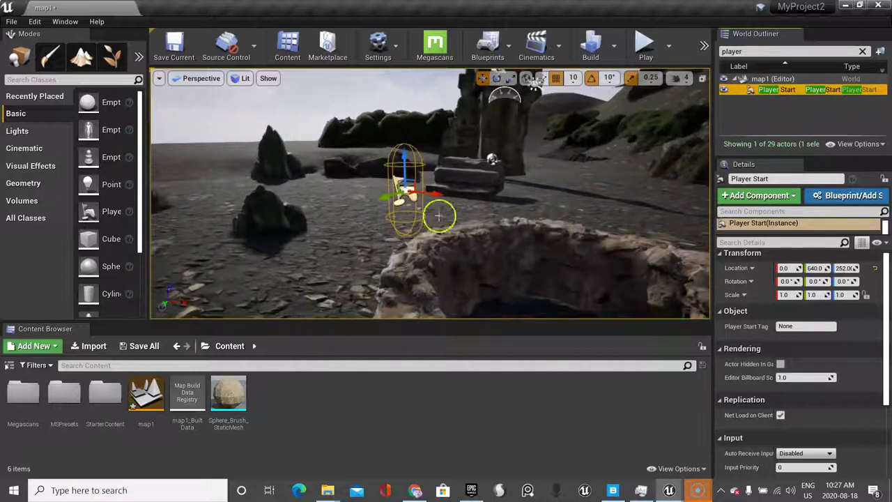
pyautogui.moveTo(406, 164)
pyautogui.mouseDown()
pyautogui.moveTo(407, 194)
pyautogui.moveTo(406, 149)
pyautogui.mouseUp()
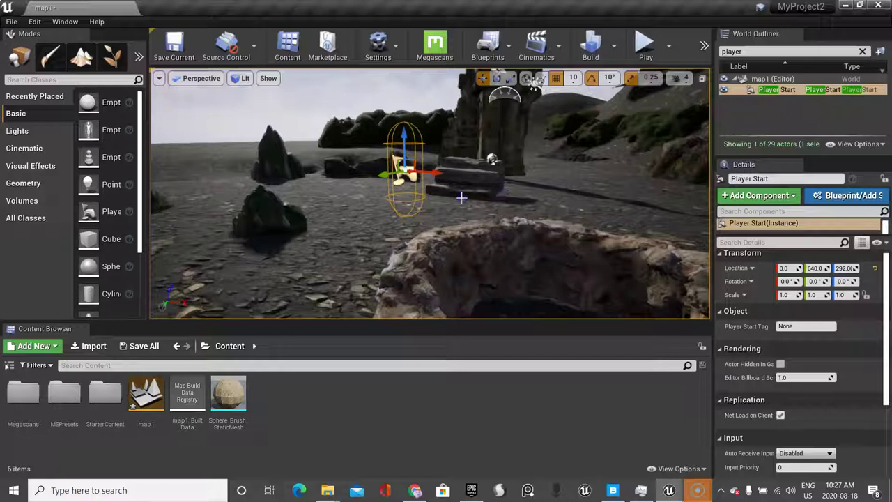
# Playtest the level in the selected viewport, moving toward the stone steps in front of the ruined column, and end the play session.
pyautogui.click(667, 53)
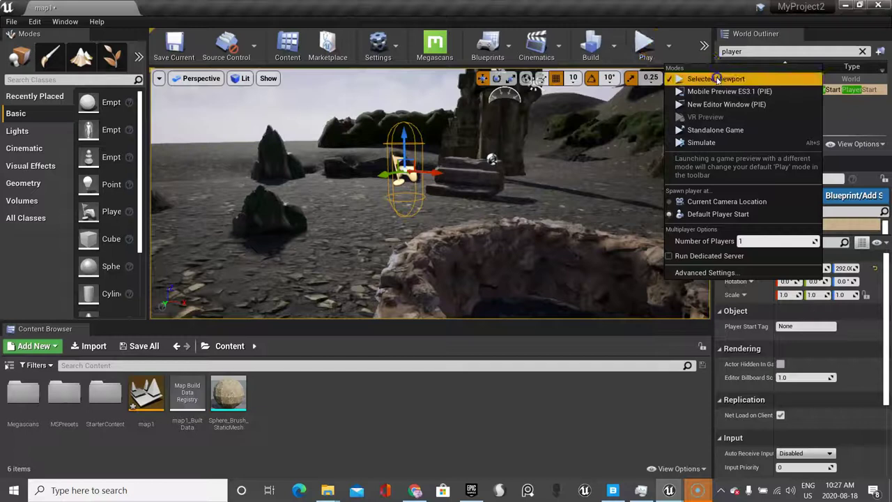
pyautogui.click(713, 80)
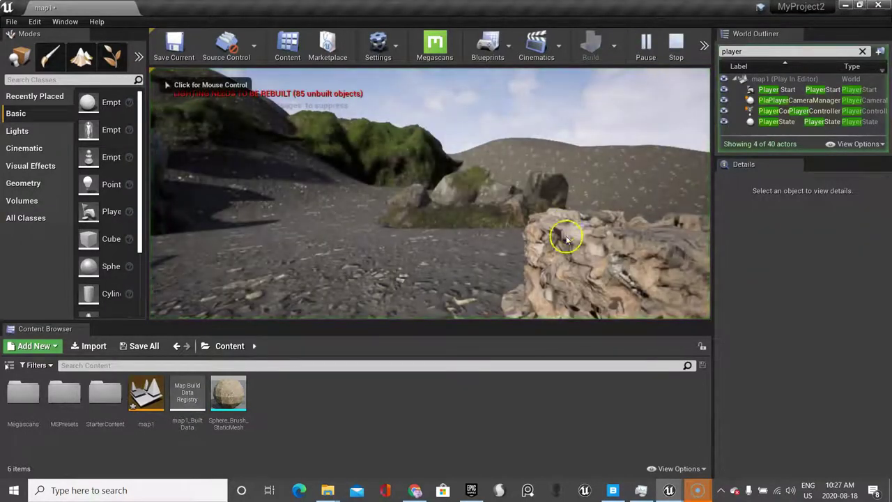
pyautogui.click(573, 243)
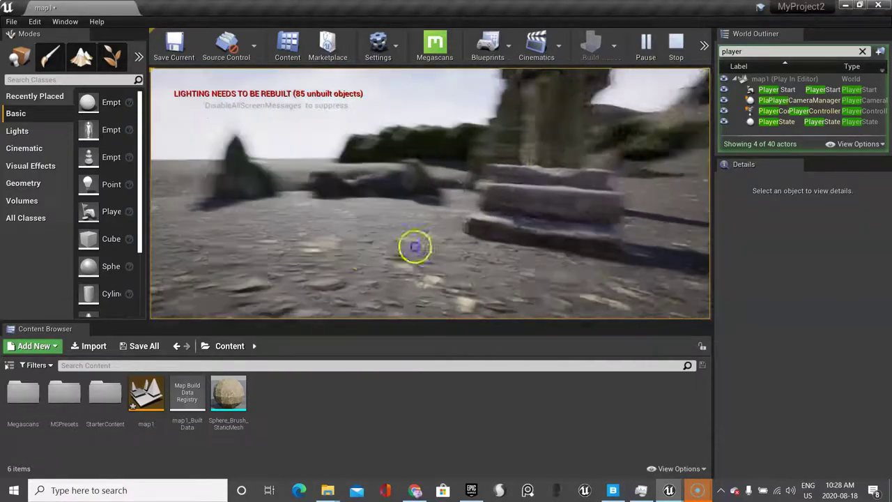
pyautogui.press('w')
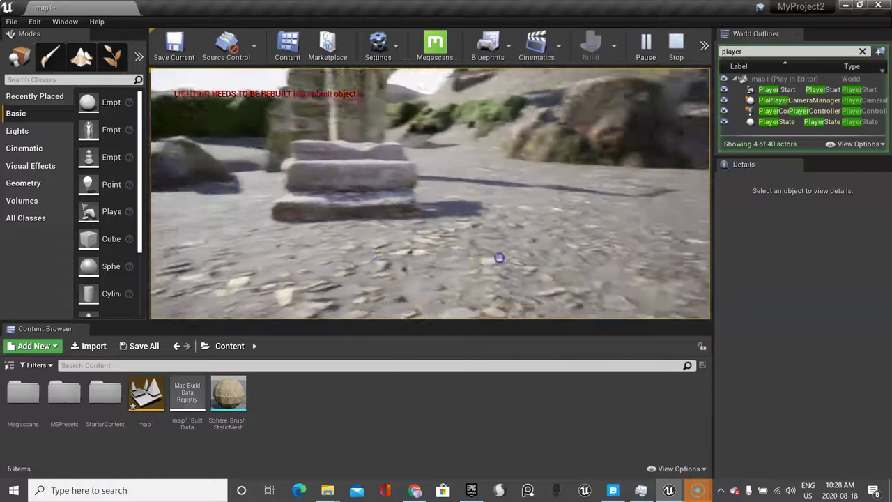
pyautogui.moveTo(527, 214); pyautogui.dragTo(480, 230)
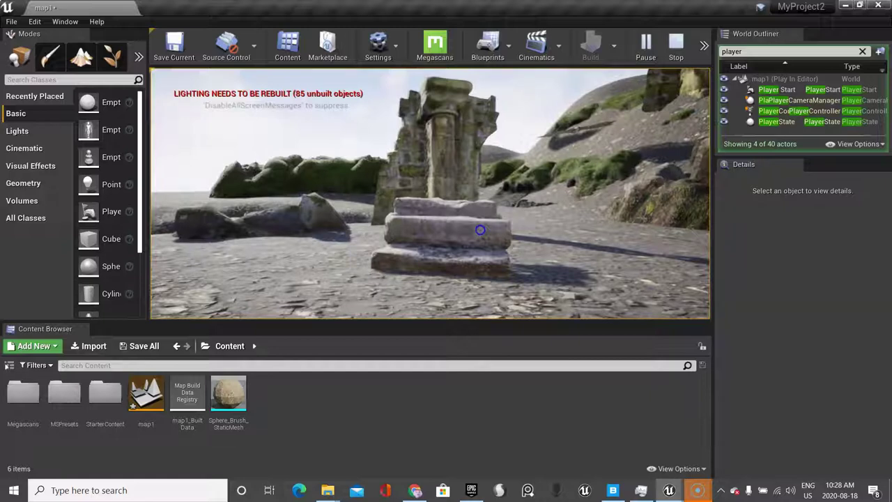
pyautogui.press('Escape')
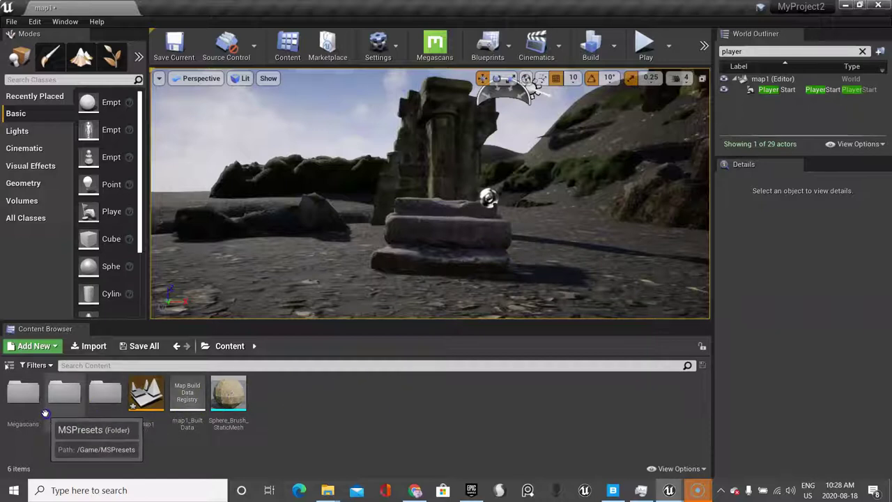
# Browse to the Megascans 3D_Plants folder and switch to Foliage mode, enlarging the area for the foliage palette.
pyautogui.click(238, 352)
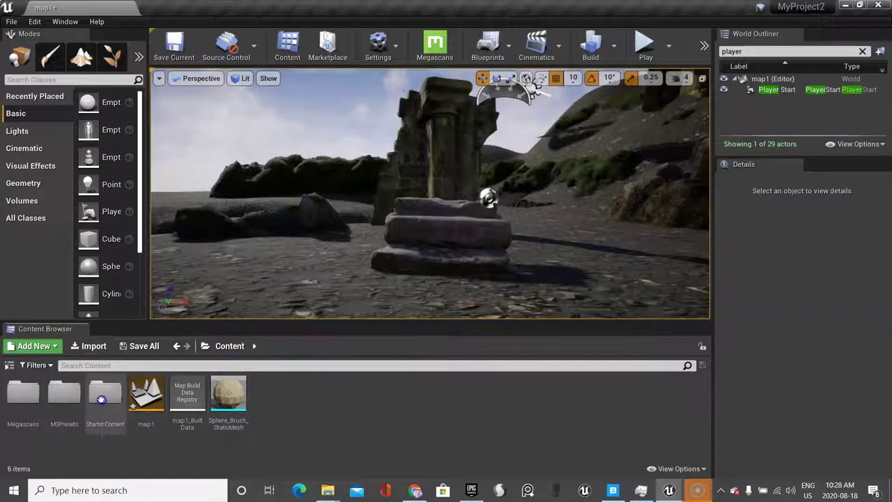
pyautogui.doubleClick(23, 393)
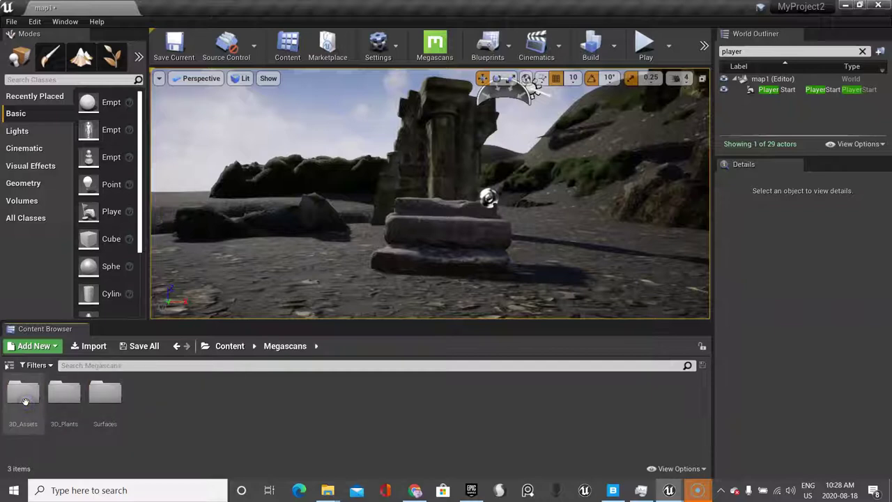
pyautogui.doubleClick(67, 395)
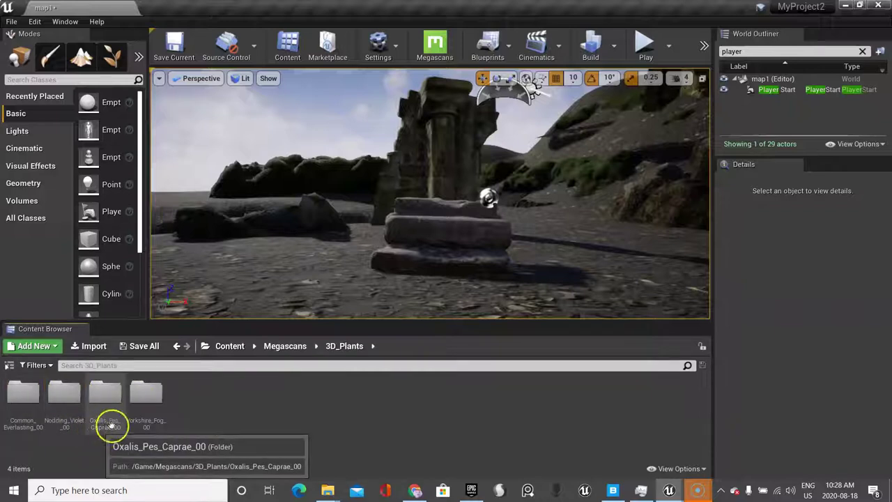
pyautogui.click(116, 61)
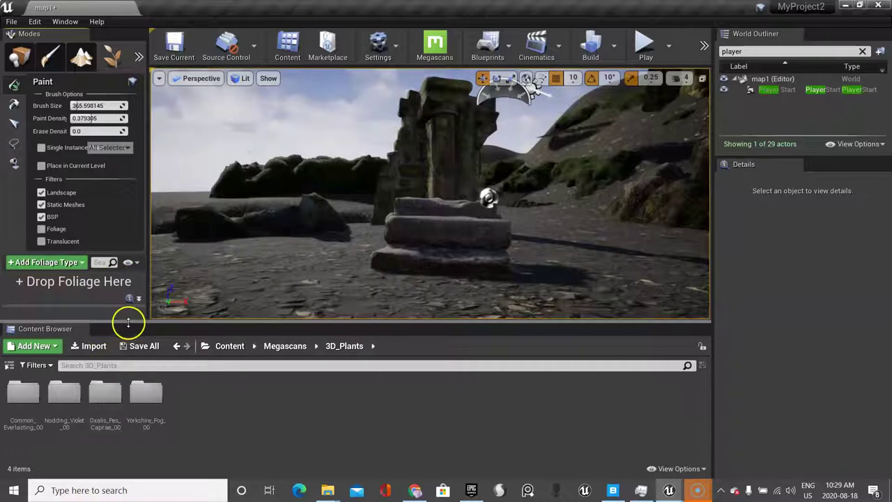
pyautogui.moveTo(126, 323); pyautogui.dragTo(146, 358)
# Check the Yorkshire_Fog_00 plant folder and its Foliage subfolder for foliage assets, and return to the Megascans folder.
pyautogui.doubleClick(140, 431)
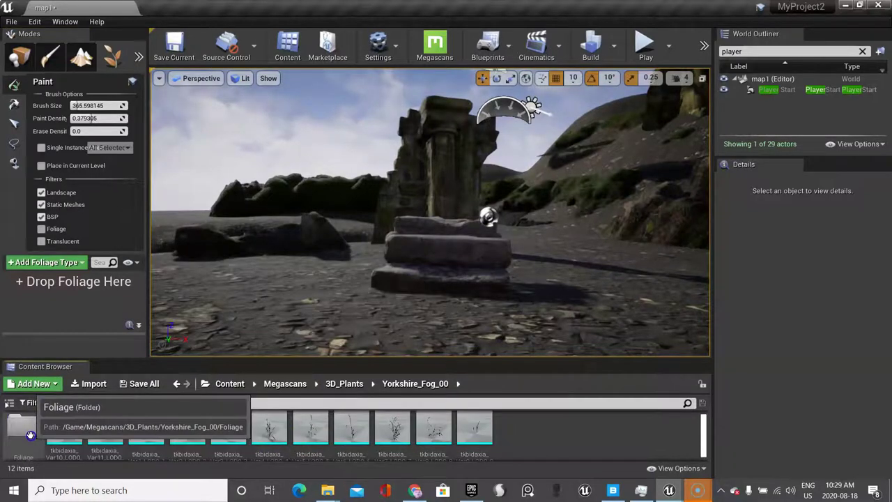
pyautogui.doubleClick(31, 429)
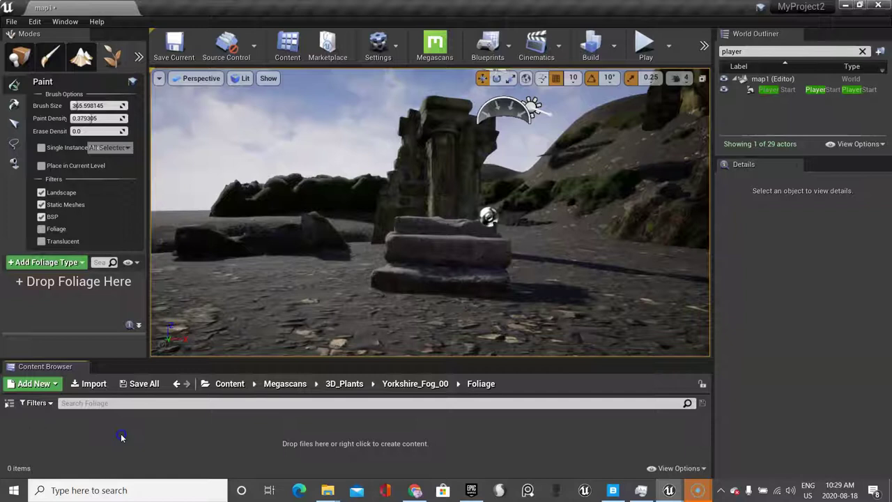
pyautogui.click(410, 384)
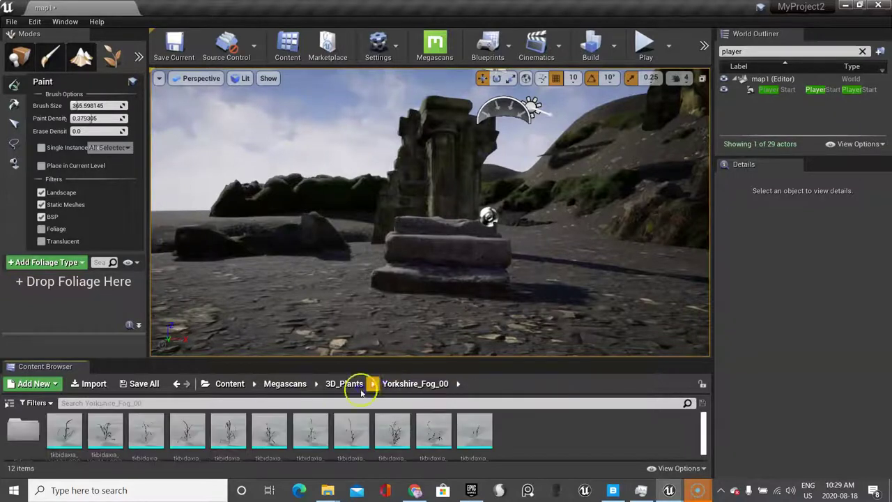
pyautogui.scroll(-2, 368, 418)
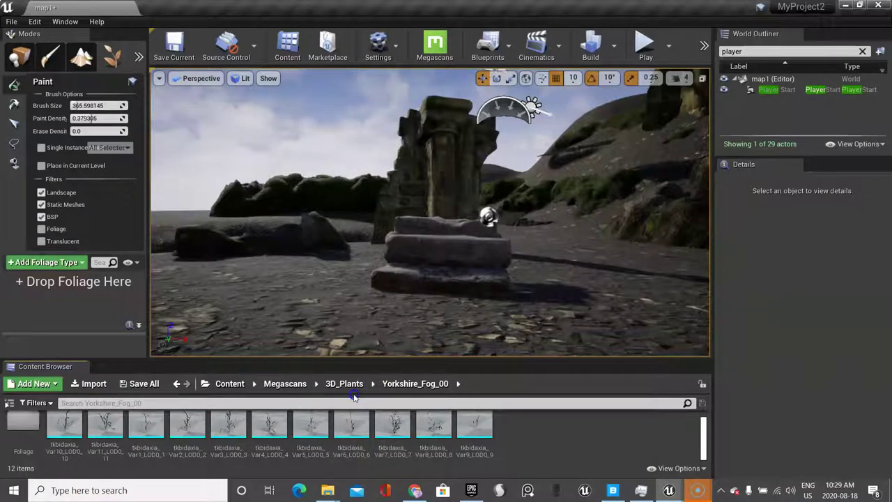
pyautogui.click(286, 384)
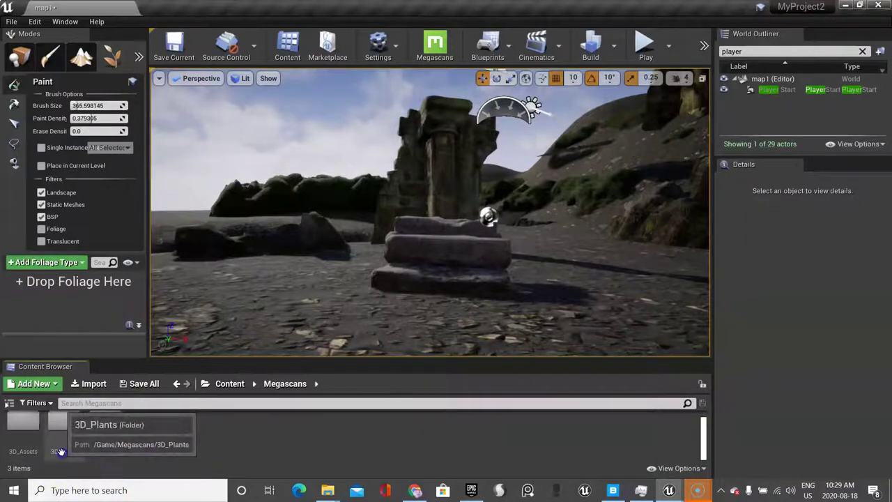
# Add the Var2, Var3, Var4 and Var5 foliage assets from the Nodding_Violet_00 Foliage folder to the foliage palette.
pyautogui.doubleClick(64, 427)
pyautogui.doubleClick(66, 429)
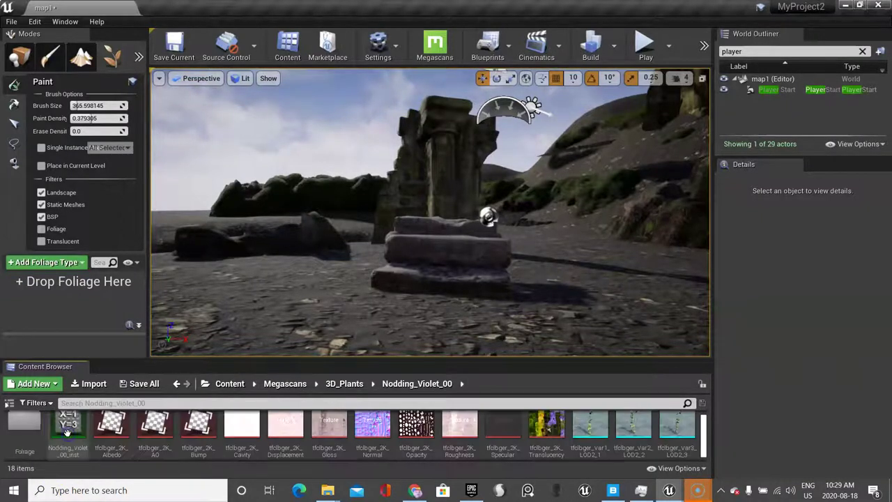
pyautogui.doubleClick(31, 427)
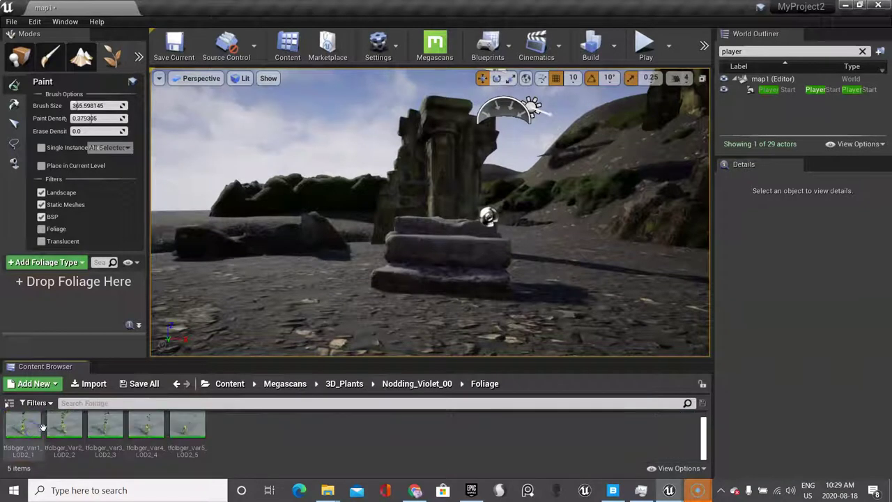
pyautogui.moveTo(64, 425); pyautogui.dragTo(21, 308)
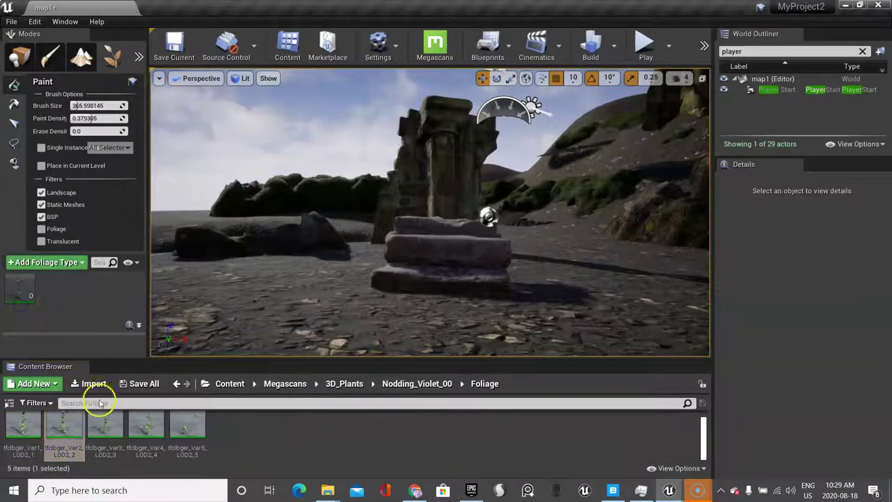
pyautogui.moveTo(105, 425); pyautogui.dragTo(57, 299)
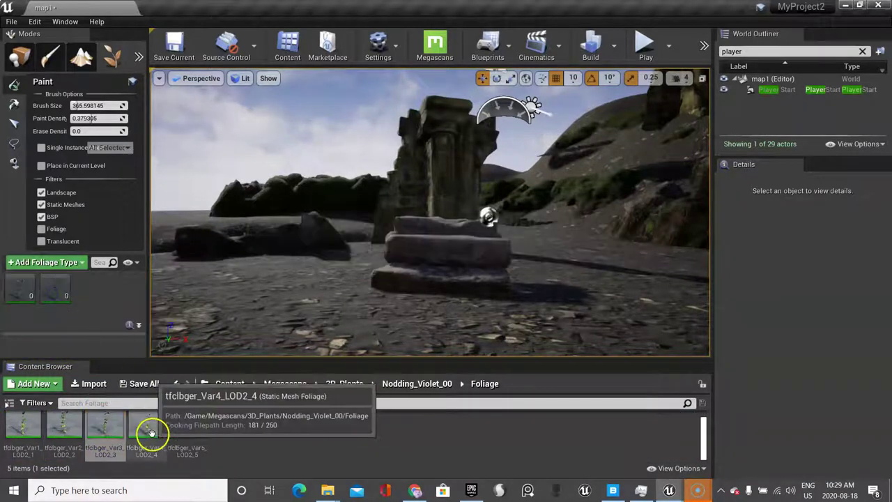
pyautogui.moveTo(146, 427); pyautogui.dragTo(90, 300)
pyautogui.moveTo(192, 432); pyautogui.dragTo(133, 310)
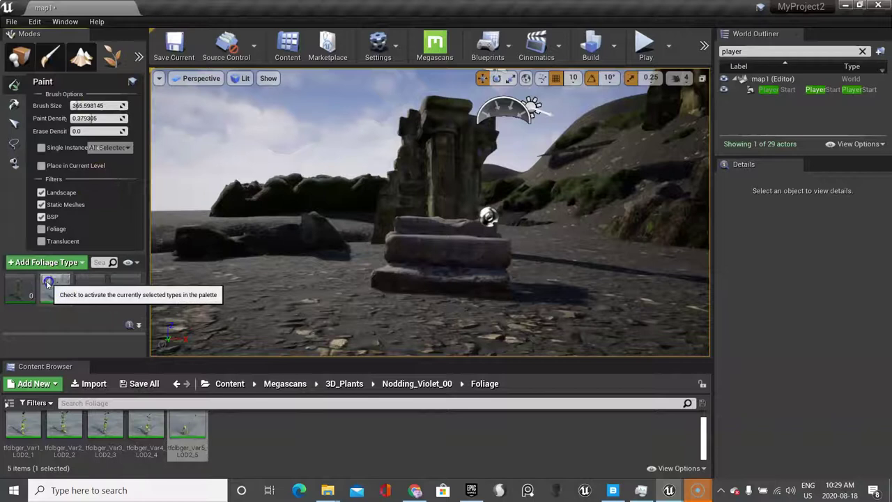
# Activate all four Nodding Violet foliage types in the palette for painting.
pyautogui.click(14, 282)
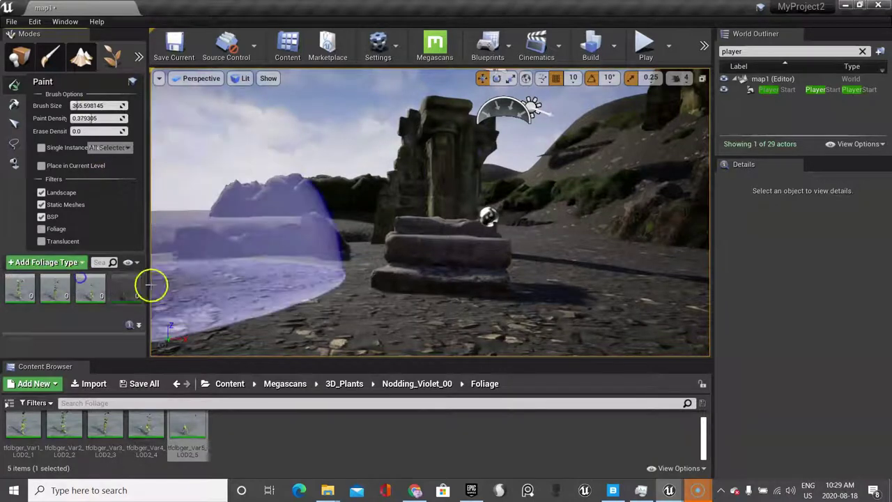
pyautogui.click(117, 280)
# Try painting a stroke of violets across the open ground near the stone well, and undo it.
pyautogui.scroll(-6, 371, 274)
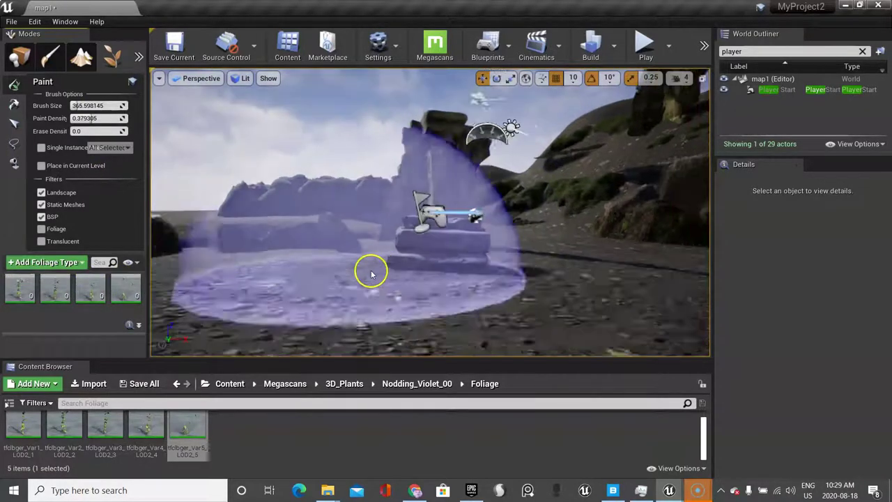
pyautogui.scroll(-5, 371, 275)
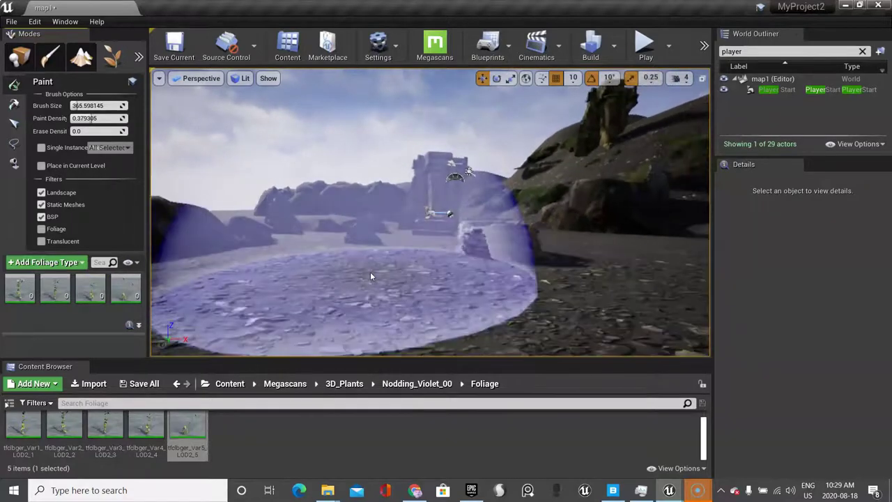
pyautogui.moveTo(375, 274); pyautogui.dragTo(505, 323)
pyautogui.scroll(-3, 505, 321)
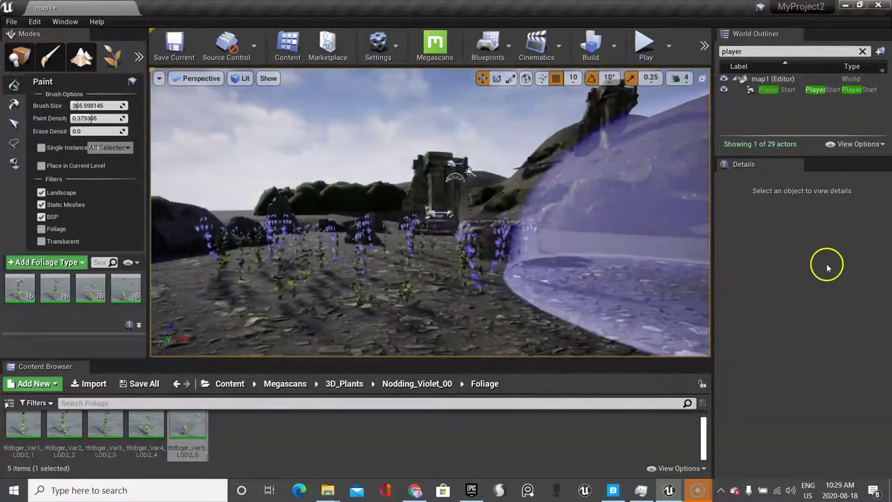
pyautogui.hotkey('ctrl', 'z')
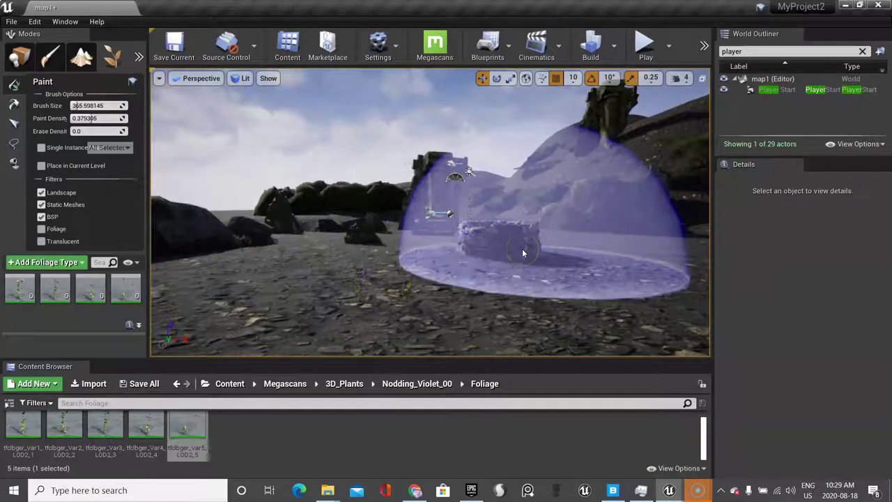
# Set Paint Density to about 0.0193 and paint sparse violets on the ground around the stone well.
pyautogui.click(88, 120)
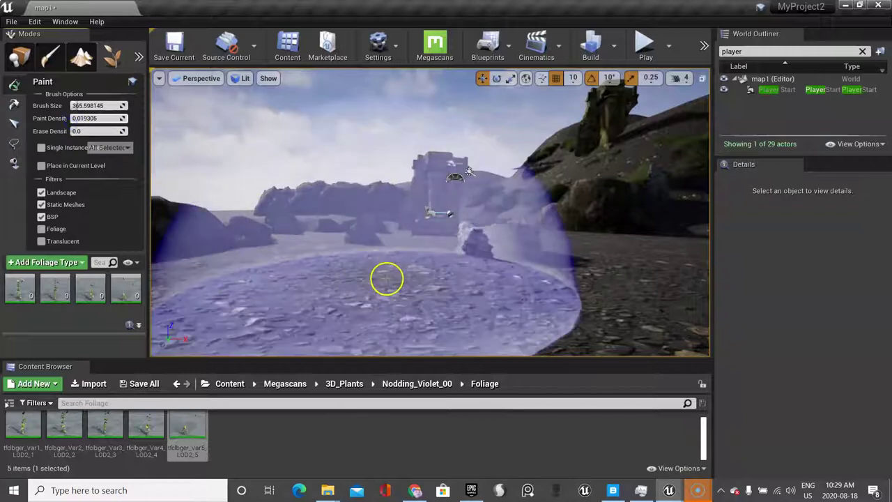
pyautogui.click(386, 277)
pyautogui.moveTo(586, 251); pyautogui.dragTo(457, 203)
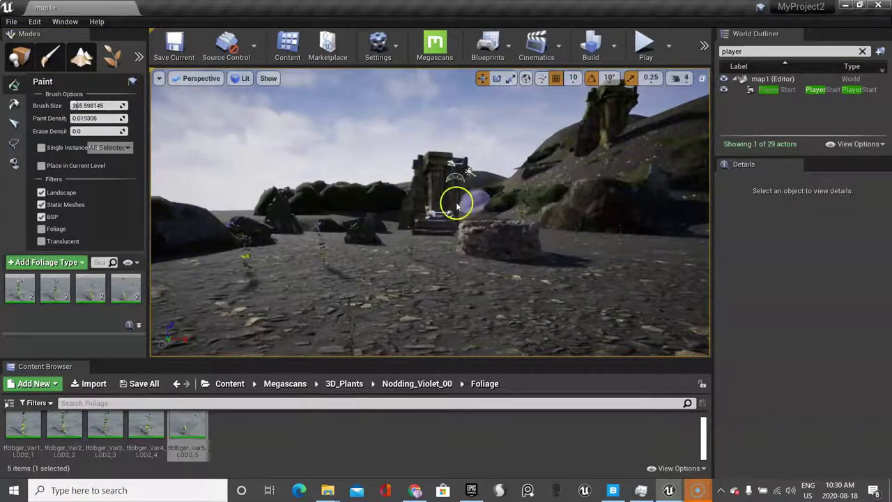
# Enlarge the brush to about 595.5 and paint sparse violets across the wide open ground and around the rocks.
pyautogui.press(']')
pyautogui.press(']')
pyautogui.press(']')
pyautogui.press(']')
pyautogui.press(']')
pyautogui.press(']')
pyautogui.press(']')
pyautogui.press(']')
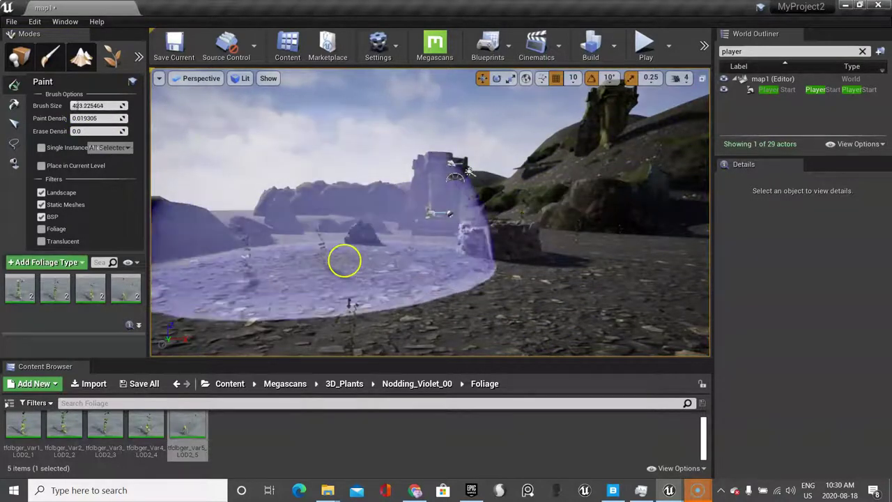
pyautogui.scroll(-5, 412, 274)
pyautogui.scroll(-4, 412, 274)
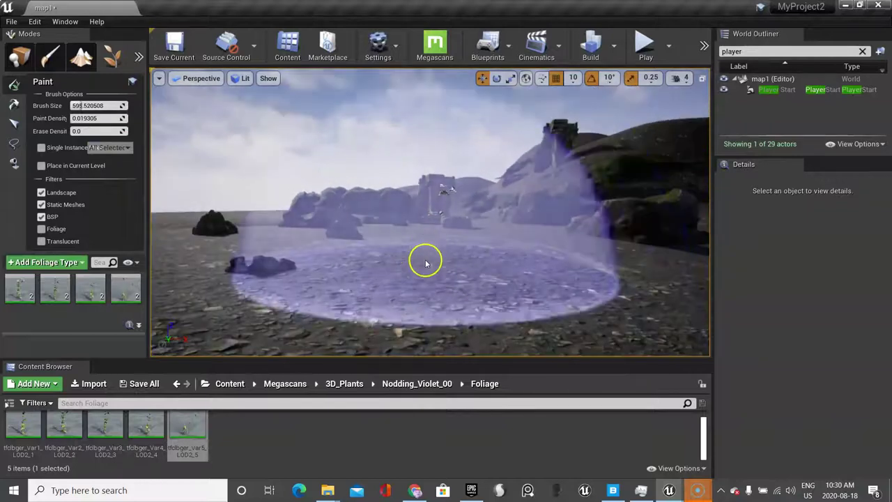
pyautogui.click(425, 256)
pyautogui.click(237, 216)
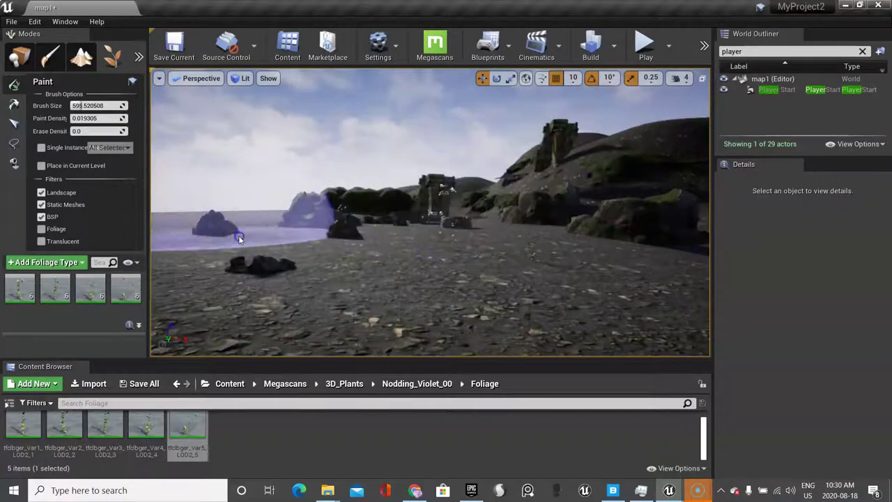
pyautogui.moveTo(248, 222)
pyautogui.mouseDown()
pyautogui.moveTo(263, 253)
pyautogui.moveTo(353, 273)
pyautogui.moveTo(475, 277)
pyautogui.mouseUp()
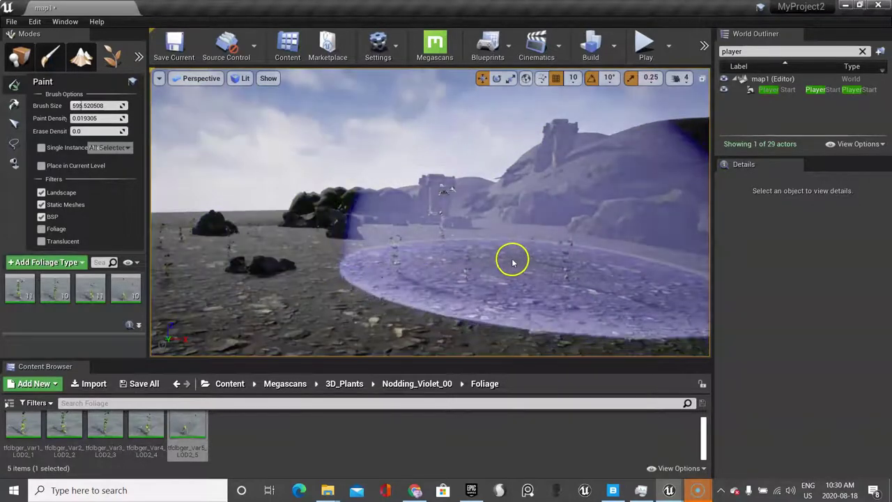
# Paint sparse violets around the ruined column and stone steps, erasing and repainting the plants beside the steps.
pyautogui.scroll(8, 509, 270)
pyautogui.scroll(4, 562, 262)
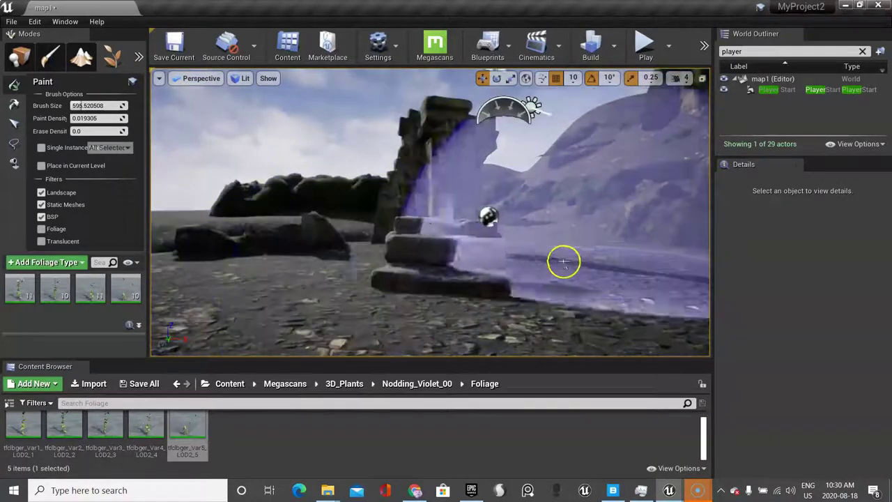
pyautogui.moveTo(565, 261)
pyautogui.mouseDown()
pyautogui.moveTo(534, 243)
pyautogui.moveTo(372, 225)
pyautogui.mouseUp()
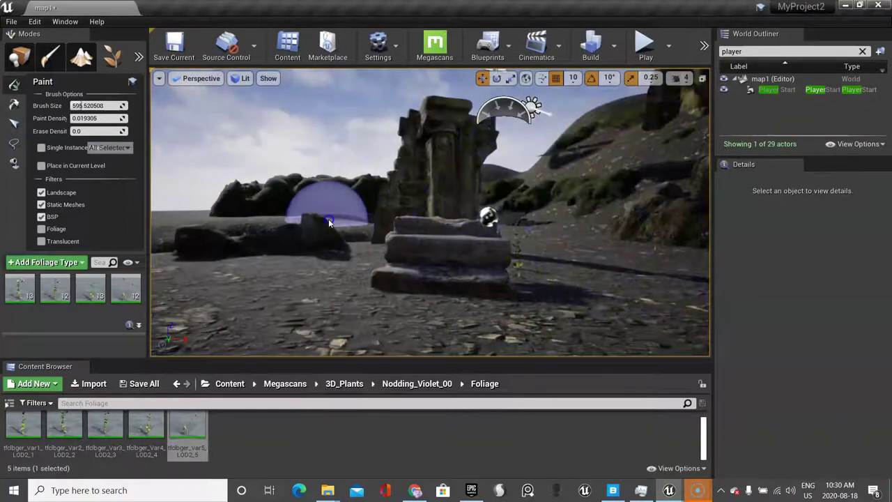
pyautogui.click(255, 215)
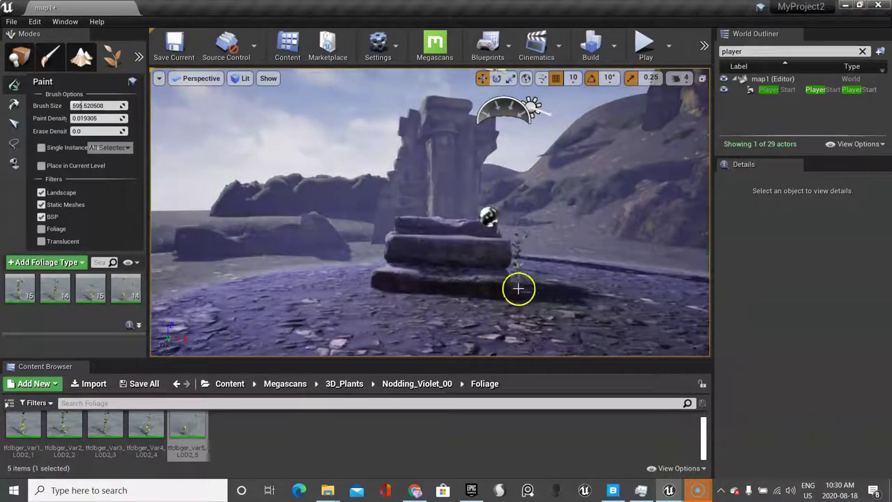
pyautogui.keyDown('shift'); pyautogui.click(526, 267); pyautogui.keyUp('shift')
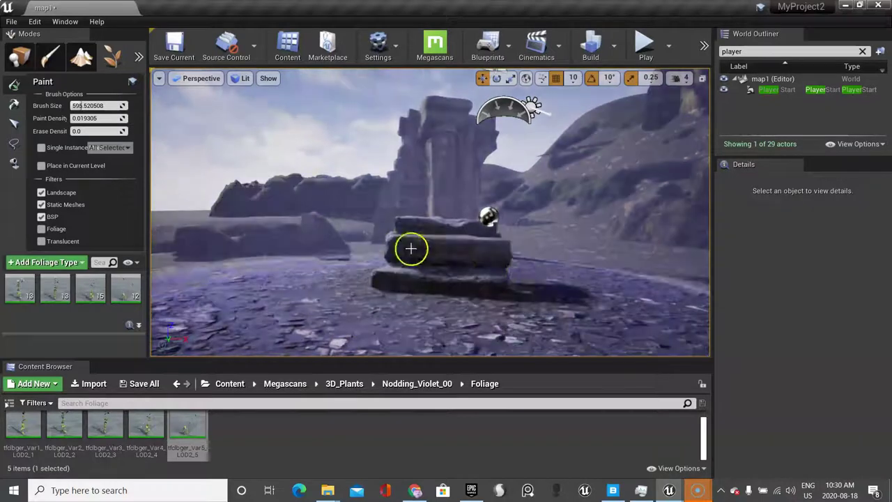
pyautogui.click(309, 291)
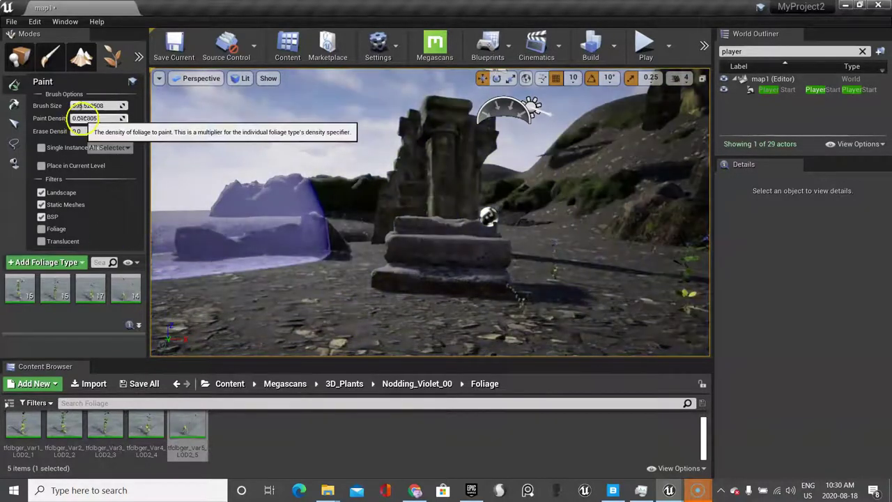
# Paint violets around the stone steps at a Paint Density of about 0.107, and erase the plants growing over the steps.
pyautogui.click(241, 288)
pyautogui.scroll(-8, 433, 292)
pyautogui.scroll(8, 432, 291)
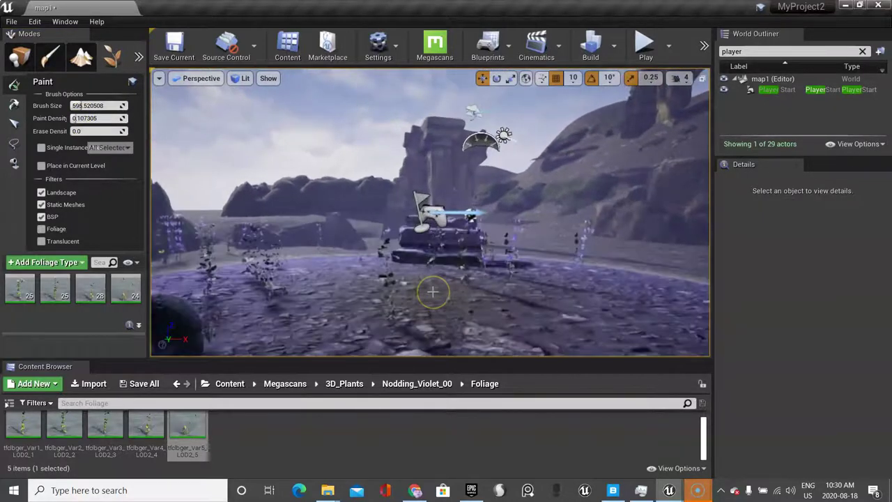
pyautogui.click(502, 319)
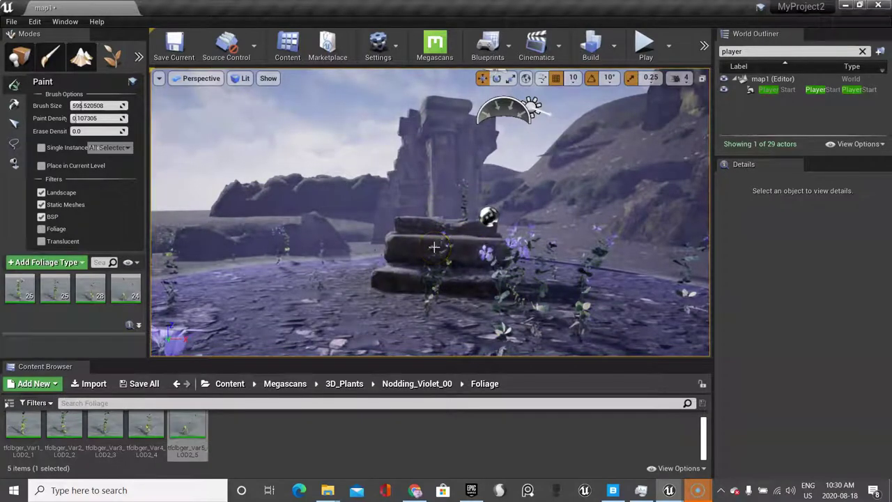
pyautogui.keyDown('shift'); pyautogui.moveTo(434, 247); pyautogui.dragTo(443, 247); pyautogui.keyUp('shift')
# Reduce the brush size to about 375.3 and erase the violet growing on the rim of the stone well.
pyautogui.scroll(4, 240, 289)
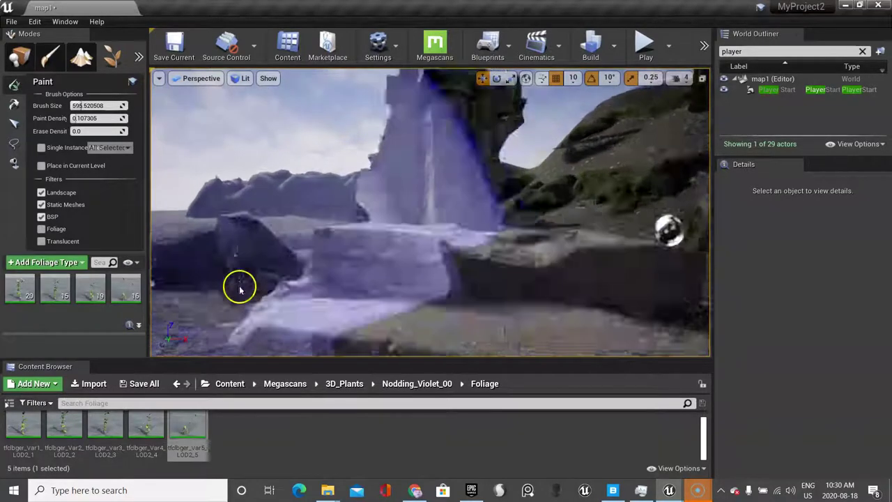
pyautogui.scroll(-2, 239, 289)
pyautogui.moveTo(302, 299); pyautogui.dragTo(501, 304, button='right')
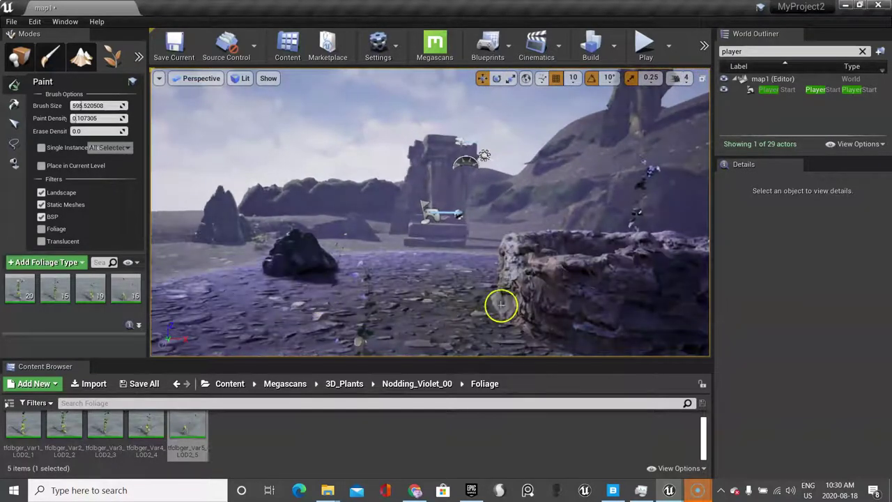
pyautogui.moveTo(635, 254); pyautogui.dragTo(658, 256, button='right')
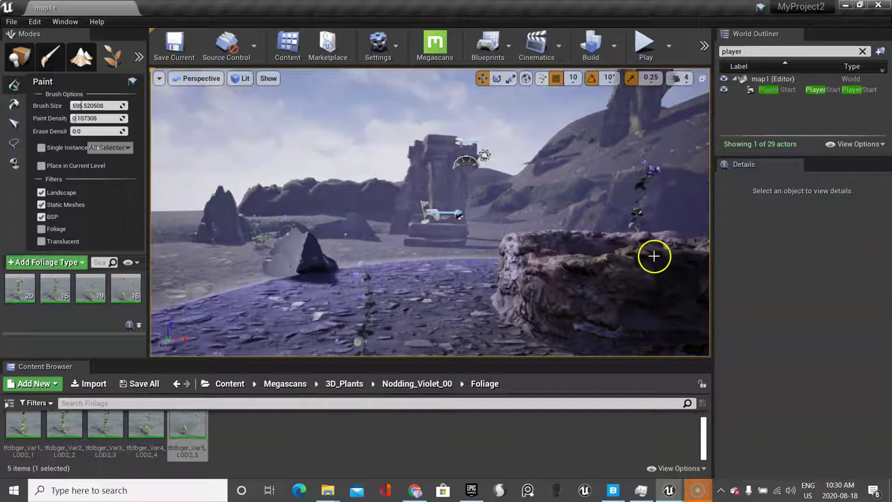
pyautogui.press('[')
pyautogui.press('[')
pyautogui.press('[')
pyautogui.press('[')
pyautogui.press('[')
pyautogui.press('[')
pyautogui.press('[')
pyautogui.press('[')
pyautogui.press('[')
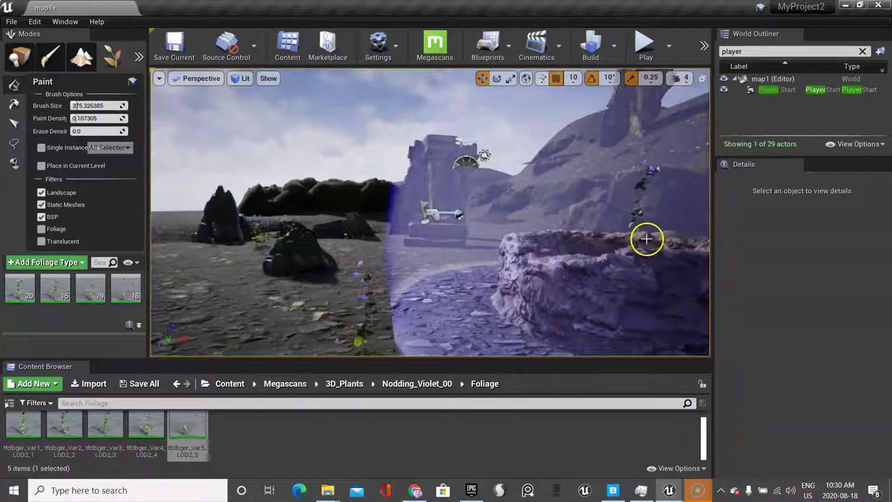
pyautogui.keyDown('shift'); pyautogui.click(644, 247); pyautogui.keyUp('shift')
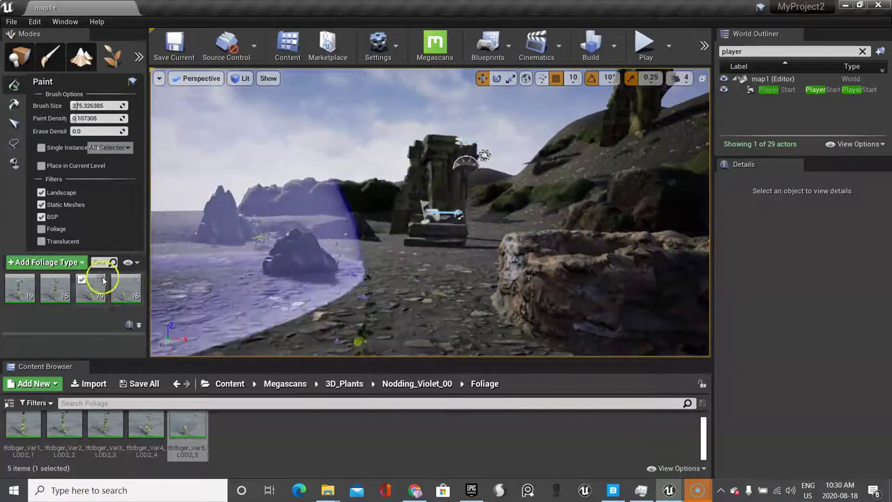
pyautogui.click(119, 290)
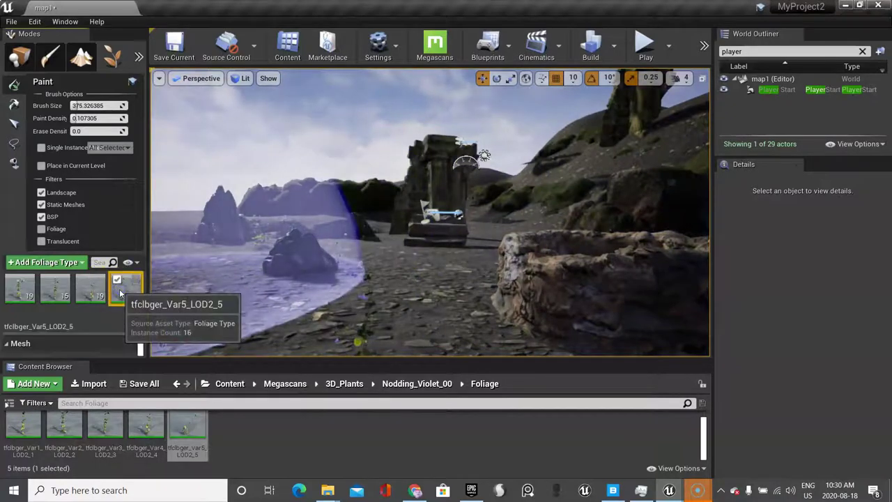
pyautogui.press('Delete')
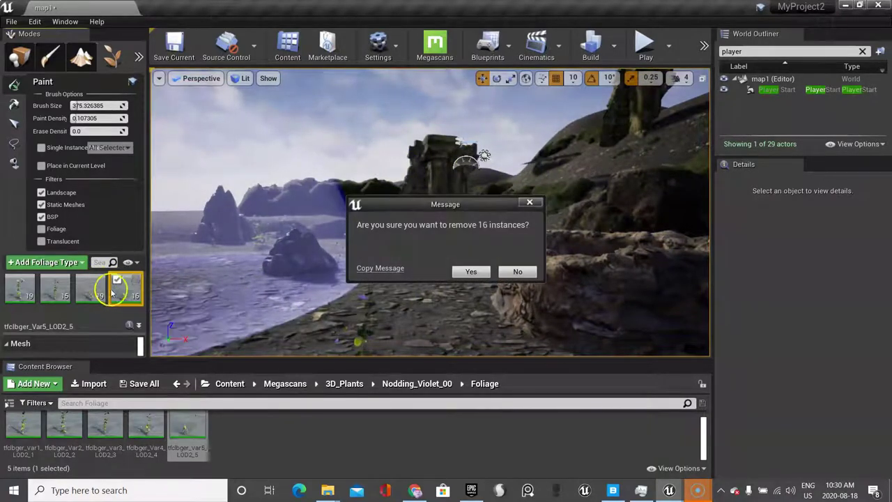
pyautogui.click(518, 272)
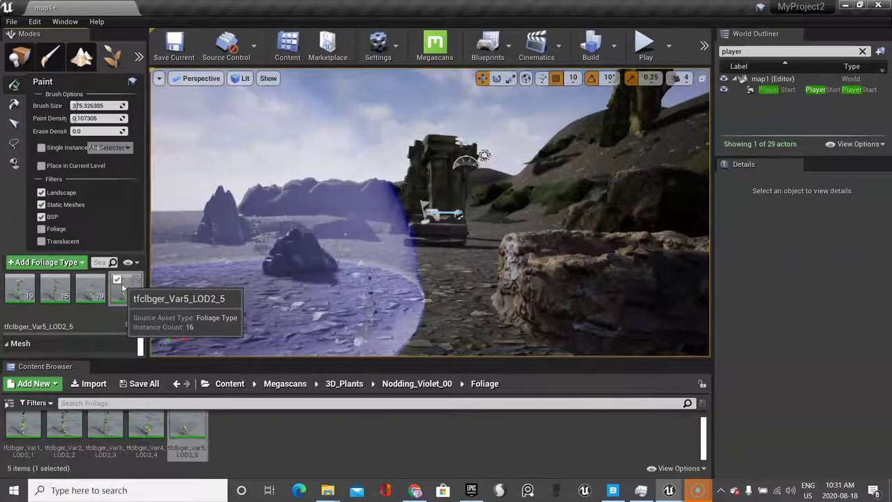
# Deactivate all four Nodding Violet foliage types in the palette.
pyautogui.click(118, 281)
pyautogui.click(83, 281)
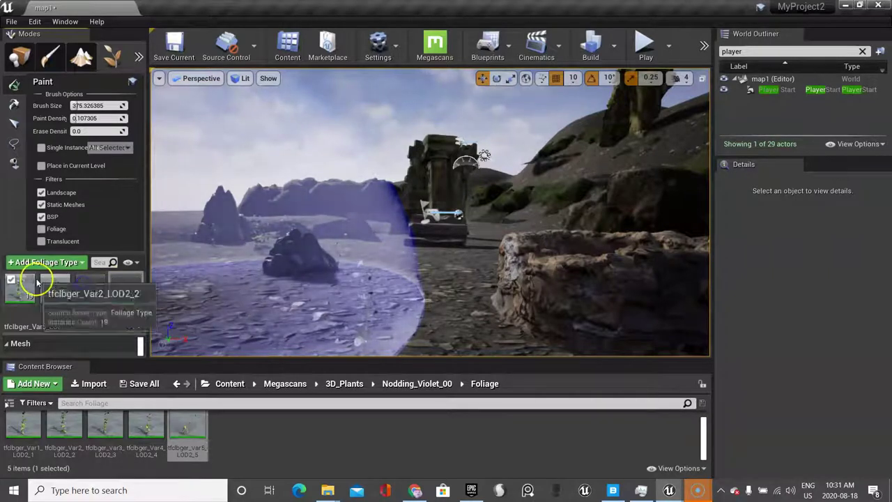
pyautogui.click(45, 280)
pyautogui.click(13, 279)
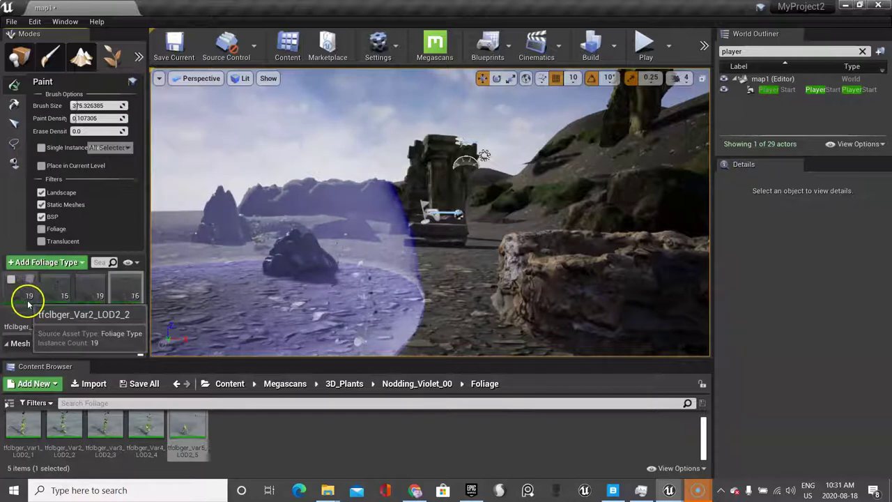
# Add the Var13, Var14 and Var16 foliage assets from the Common_Everlasting_00 Foliage folder to the foliage palette.
pyautogui.click(344, 384)
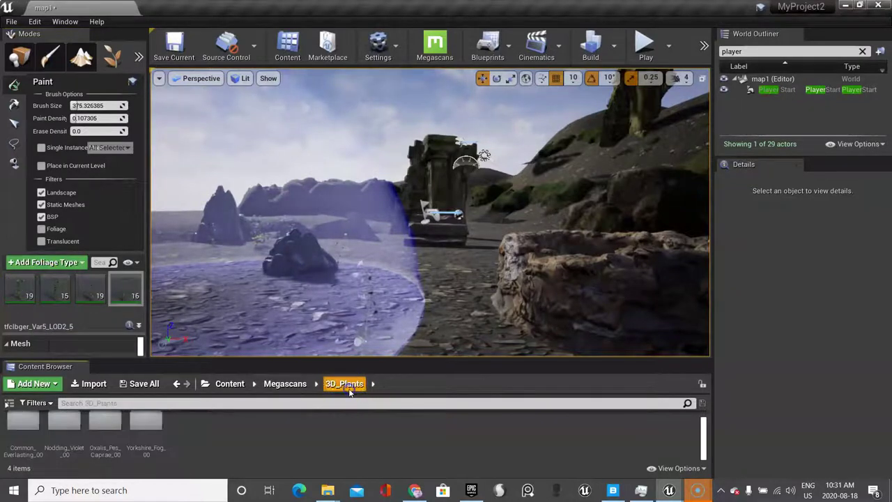
pyautogui.doubleClick(30, 442)
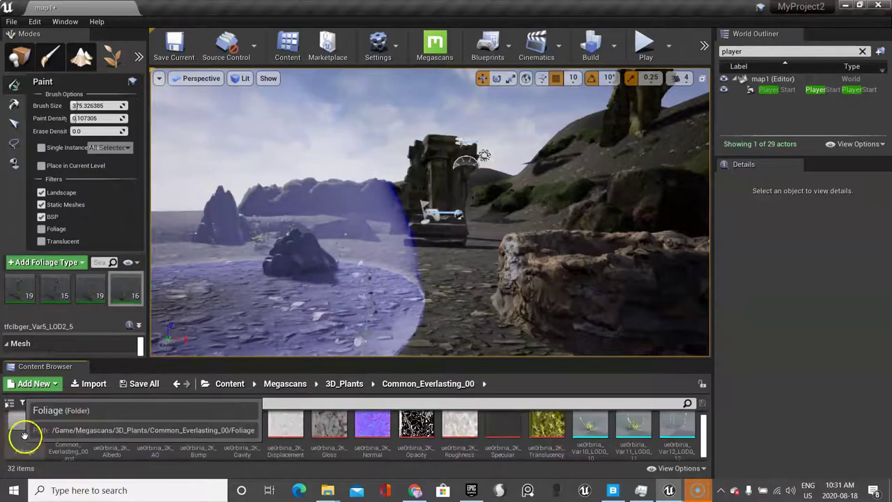
pyautogui.doubleClick(30, 440)
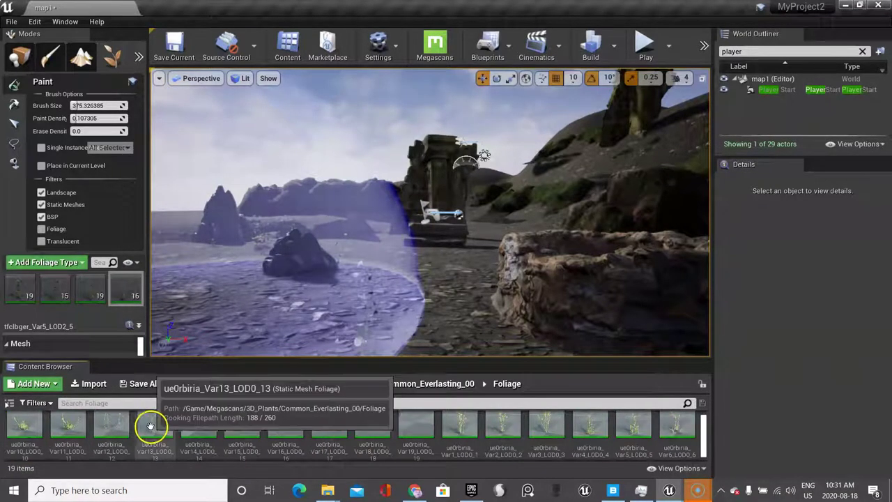
pyautogui.moveTo(155, 425); pyautogui.dragTo(70, 327)
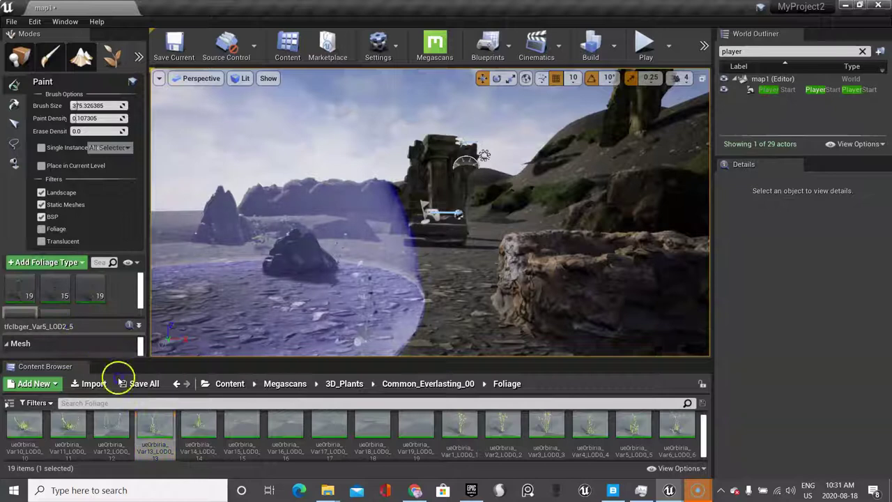
pyautogui.moveTo(200, 428); pyautogui.dragTo(71, 327)
pyautogui.moveTo(299, 434); pyautogui.dragTo(71, 327)
# Add the Common Everlasting Var1, Var2 and Var3 foliage assets to the foliage palette.
pyautogui.click(454, 438)
pyautogui.moveTo(457, 434); pyautogui.dragTo(136, 307)
pyautogui.click(502, 436)
pyautogui.moveTo(502, 436); pyautogui.dragTo(132, 294)
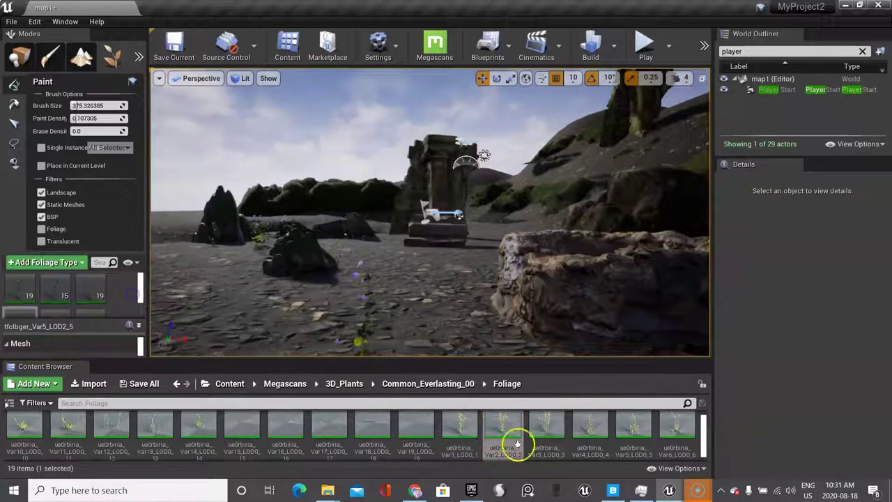
pyautogui.click(547, 433)
pyautogui.moveTo(547, 433); pyautogui.dragTo(95, 299)
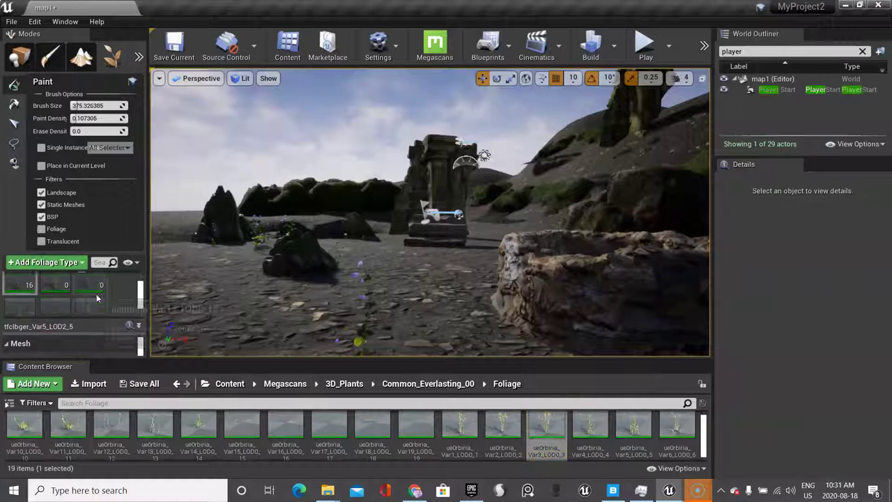
# Activate the newly added Common Everlasting foliage types in the palette for painting.
pyautogui.click(81, 286)
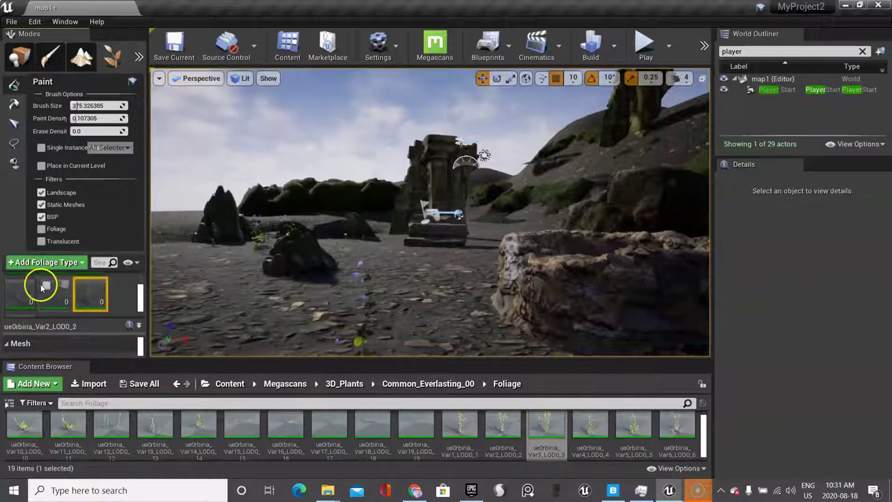
pyautogui.click(46, 287)
pyautogui.click(12, 285)
pyautogui.scroll(-1, 16, 291)
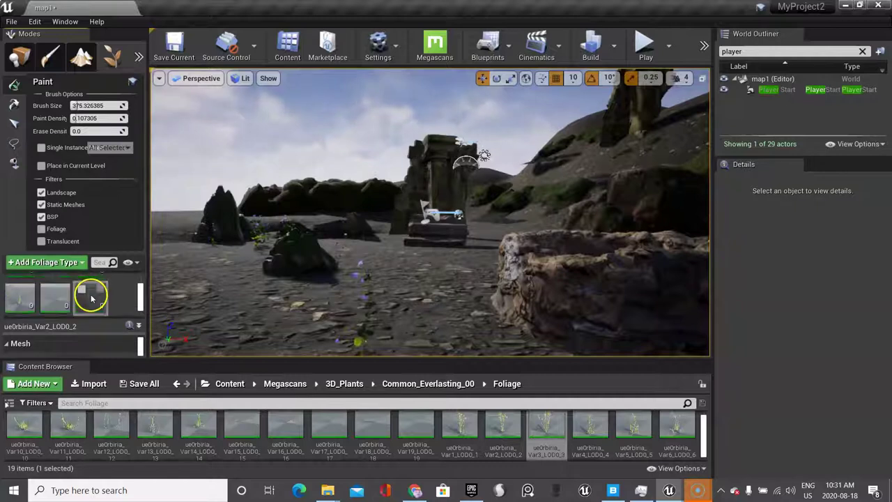
pyautogui.scroll(2, 92, 299)
pyautogui.click(91, 306)
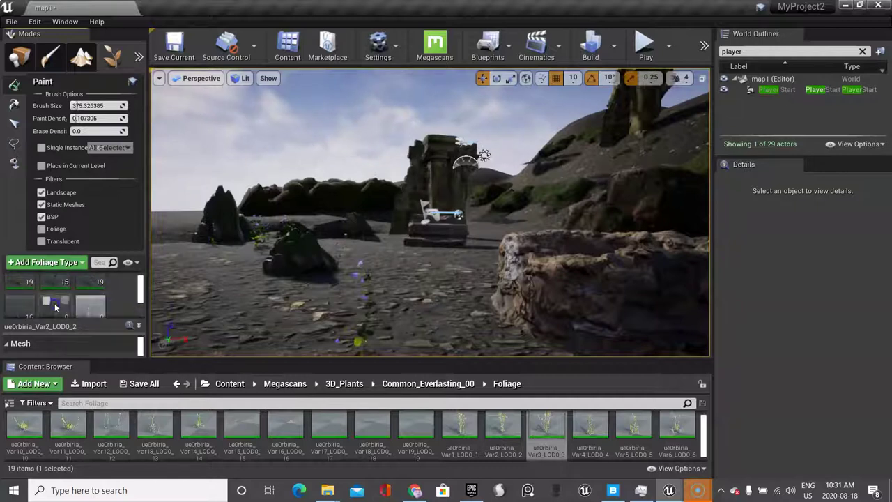
pyautogui.click(47, 304)
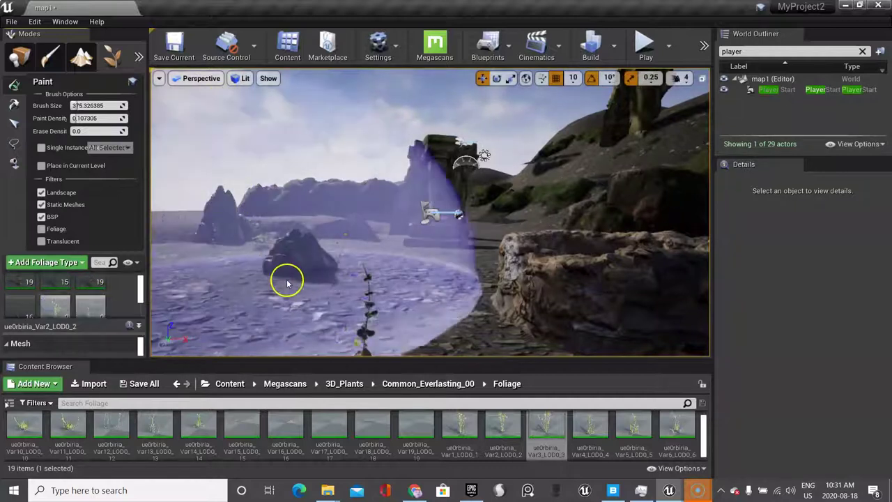
# Paint Common Everlasting plants on the open ground around the small rock near the stone well.
pyautogui.click(304, 278)
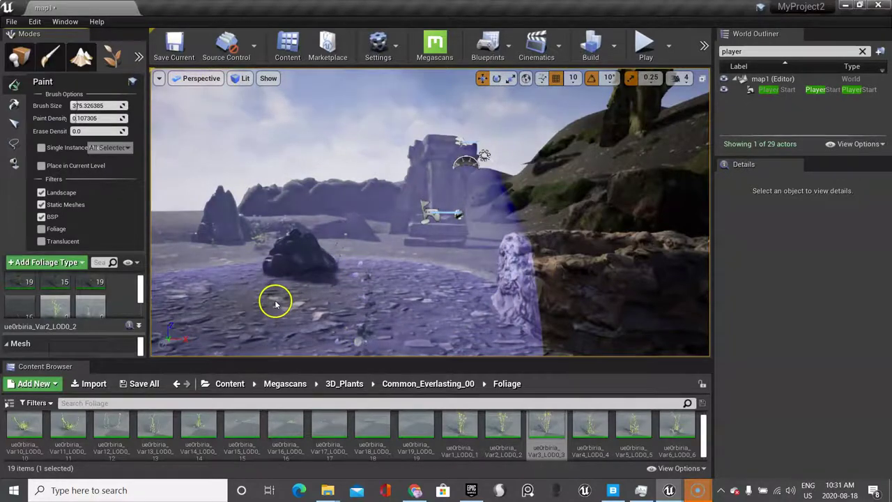
pyautogui.scroll(-5, 278, 307)
pyautogui.moveTo(279, 310)
pyautogui.mouseDown()
pyautogui.moveTo(329, 272)
pyautogui.moveTo(387, 299)
pyautogui.moveTo(372, 285)
pyautogui.moveTo(357, 292)
pyautogui.mouseUp()
pyautogui.press('e')
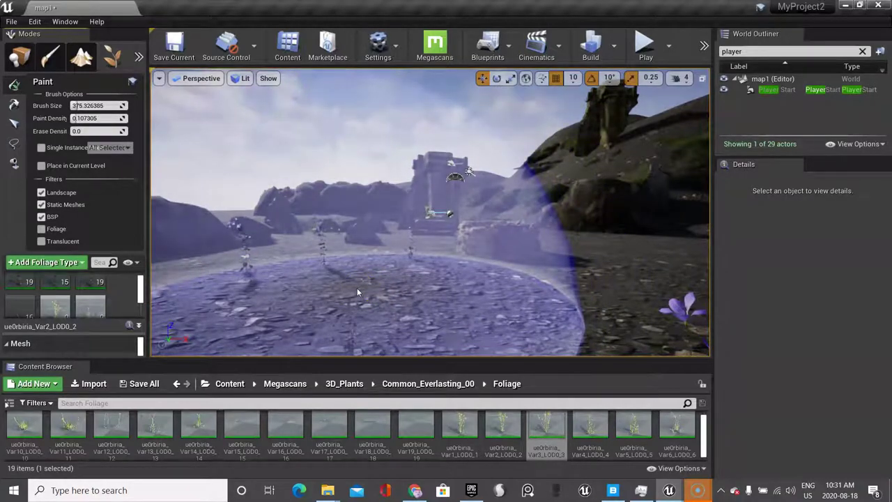
# Undo the last foliage stroke and paint Common Everlasting on the ground between the rocks and the stone well.
pyautogui.click(64, 102)
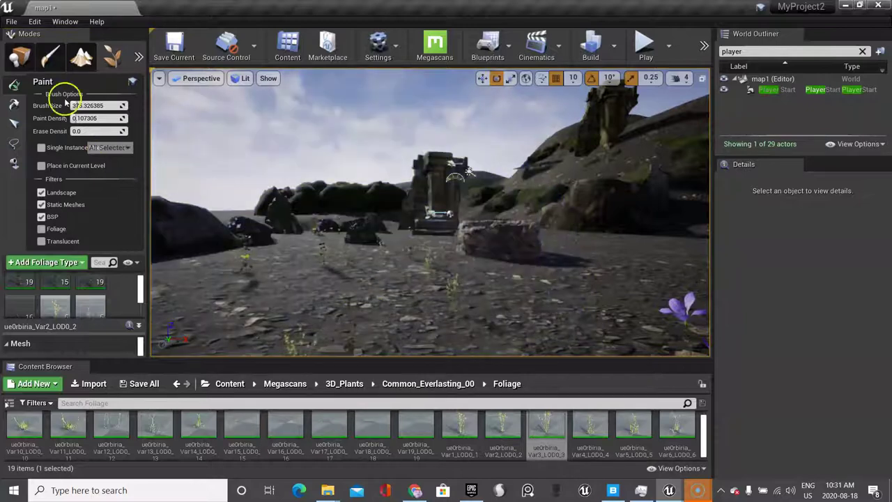
pyautogui.click(152, 221)
pyautogui.hotkey('ctrl', 'z')
pyautogui.click(28, 110)
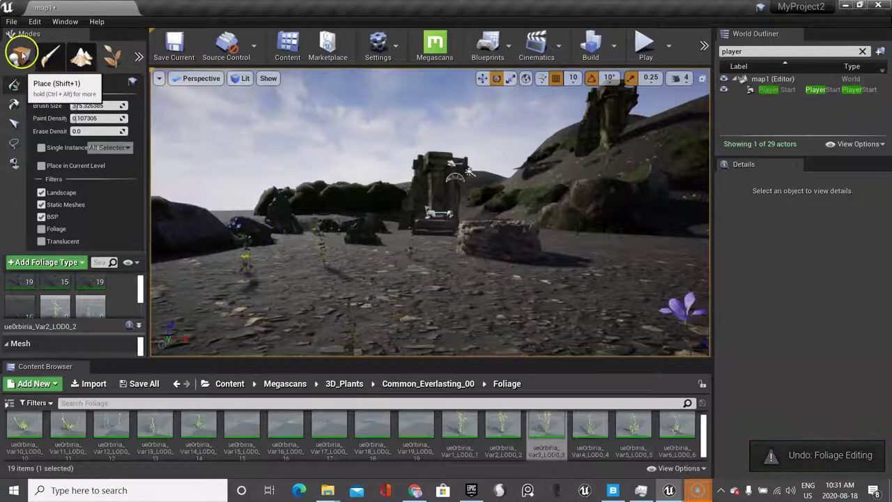
pyautogui.scroll(-3, 318, 223)
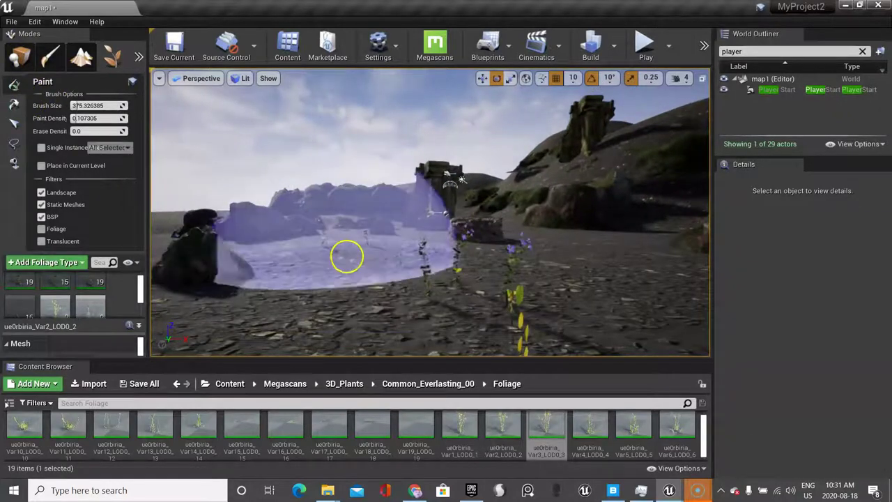
pyautogui.moveTo(377, 255); pyautogui.dragTo(377, 257)
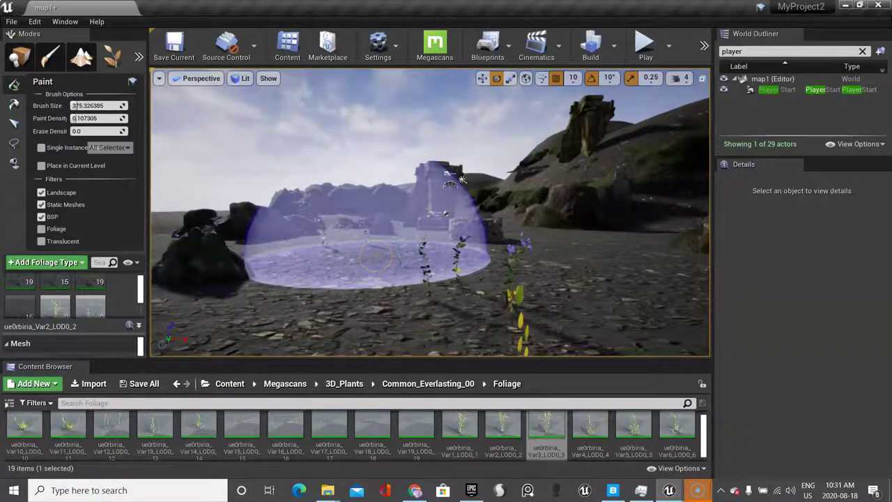
# Paint Common Everlasting plants across the hillside by the upper ruin, down the slope and around the stone steps of the lower ruin.
pyautogui.click(23, 63)
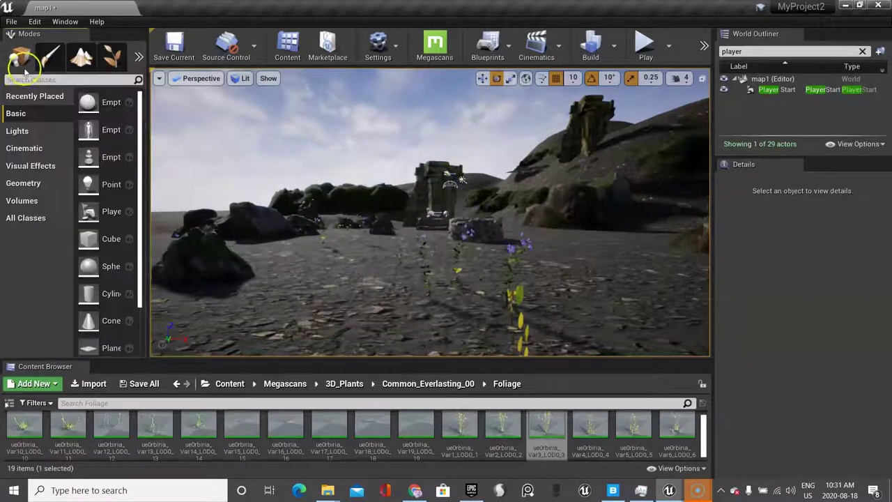
pyautogui.click(364, 282)
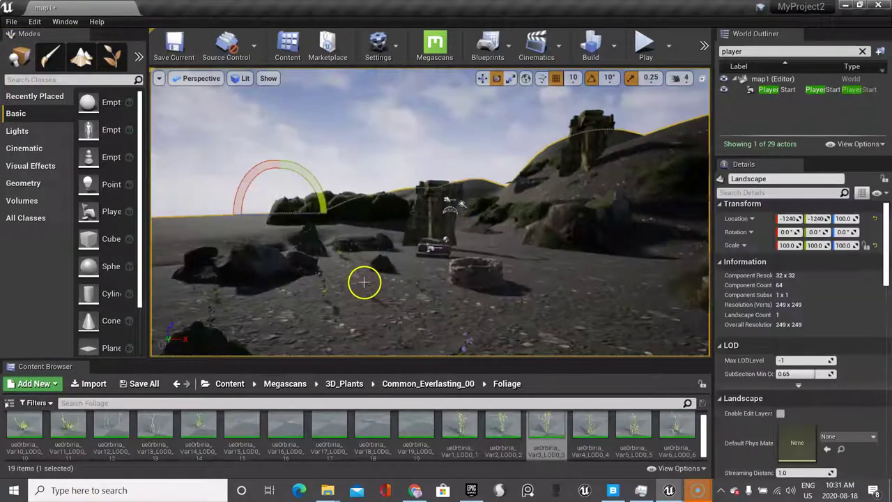
pyautogui.moveTo(365, 282); pyautogui.dragTo(393, 286, button='right')
pyautogui.moveTo(359, 297); pyautogui.dragTo(491, 306)
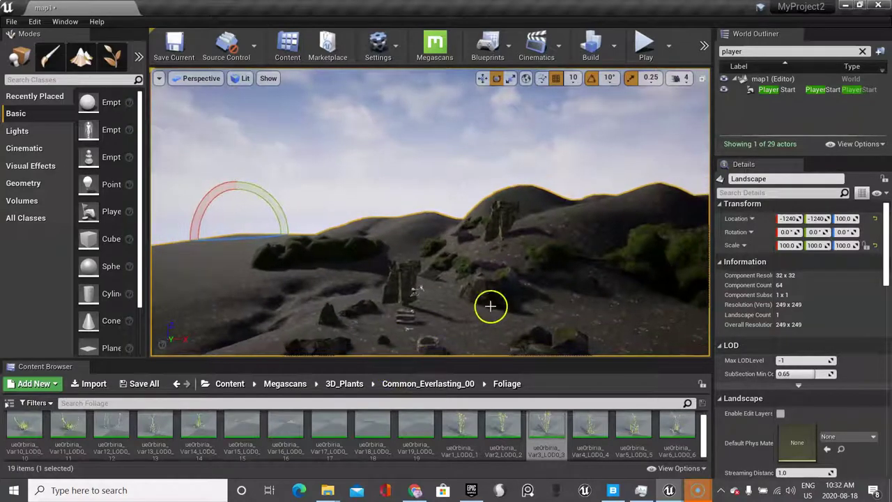
pyautogui.click(110, 59)
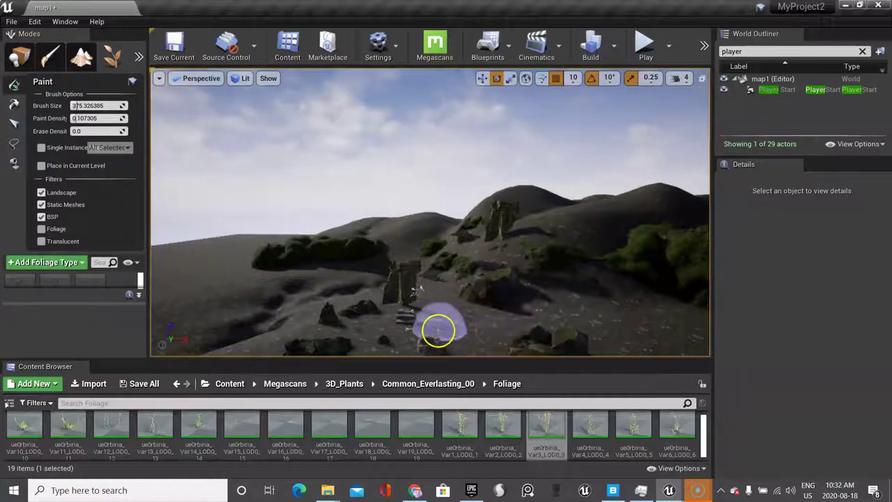
pyautogui.scroll(5, 438, 331)
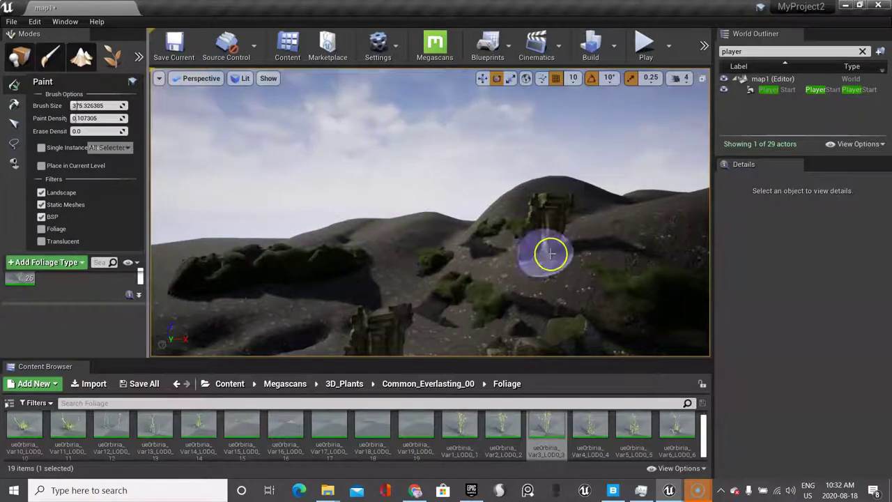
pyautogui.moveTo(550, 255); pyautogui.dragTo(643, 233)
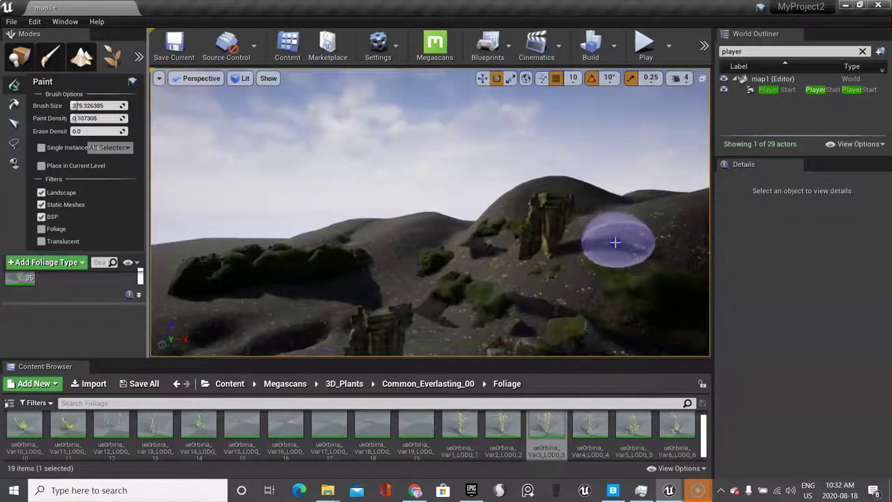
pyautogui.moveTo(556, 288); pyautogui.dragTo(495, 321)
pyautogui.scroll(-6, 543, 298)
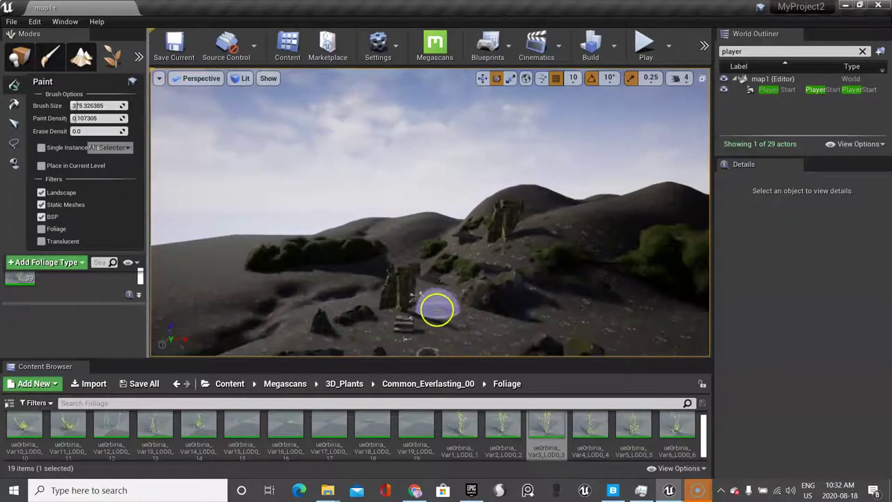
pyautogui.click(387, 339)
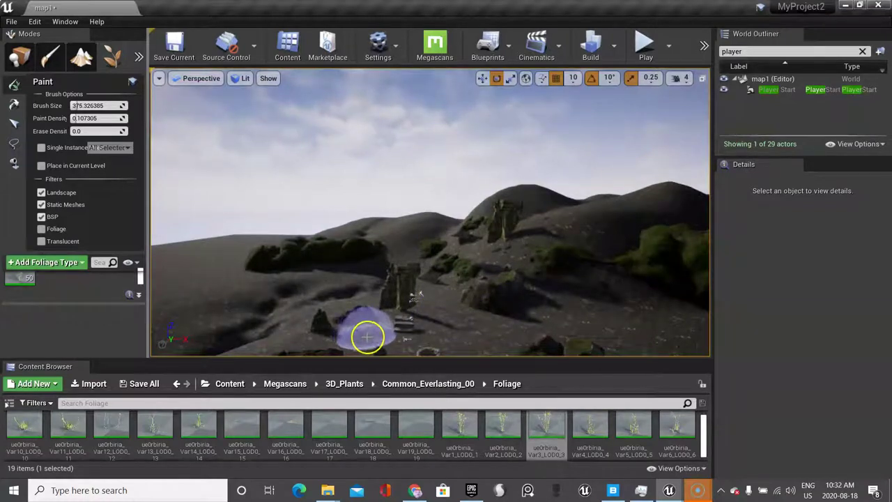
# Leave foliage painting, select the stone steps scCxt_LOD0, and examine the plants around them up close from several angles.
pyautogui.click(23, 57)
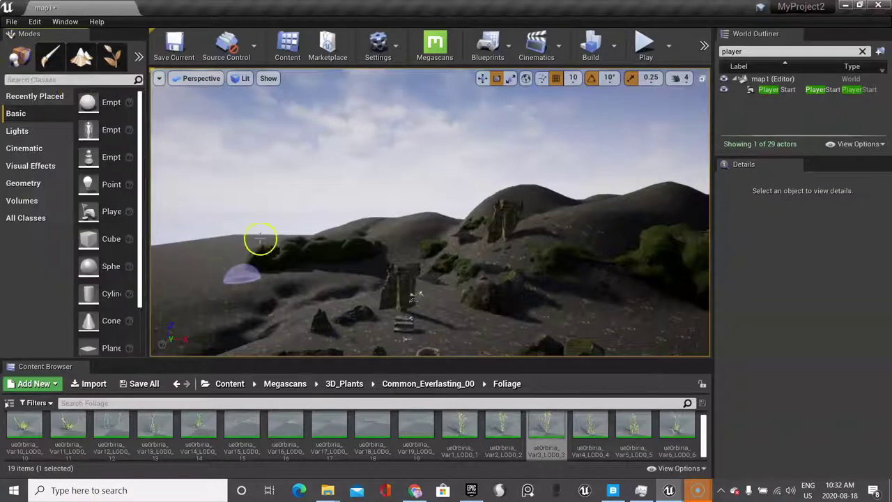
pyautogui.click(397, 317)
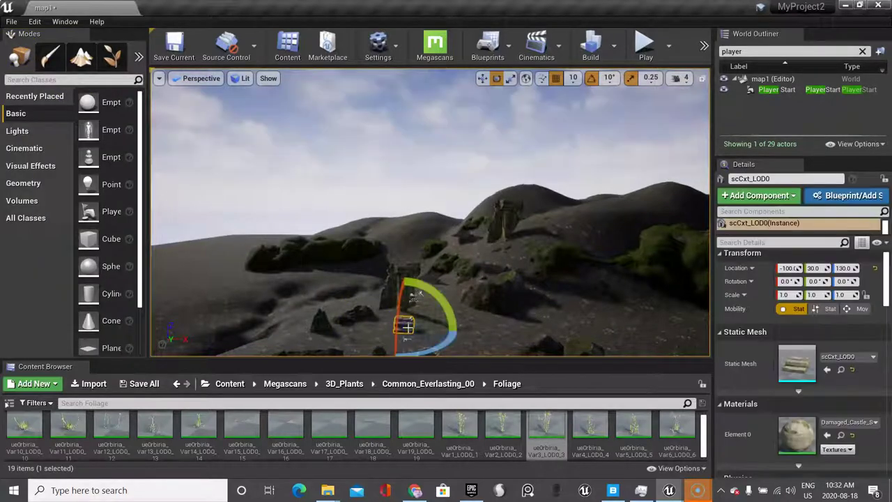
pyautogui.press('f')
pyautogui.moveTo(333, 304); pyautogui.dragTo(385, 298)
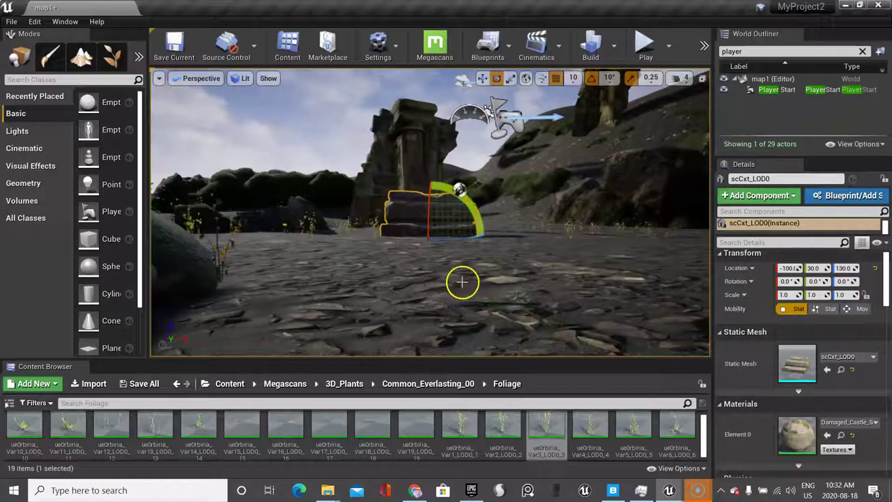
pyautogui.moveTo(462, 281); pyautogui.dragTo(312, 319)
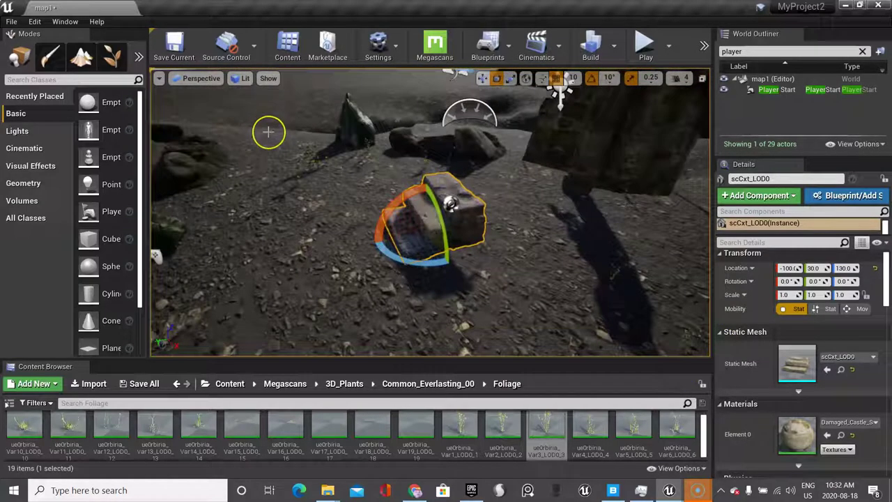